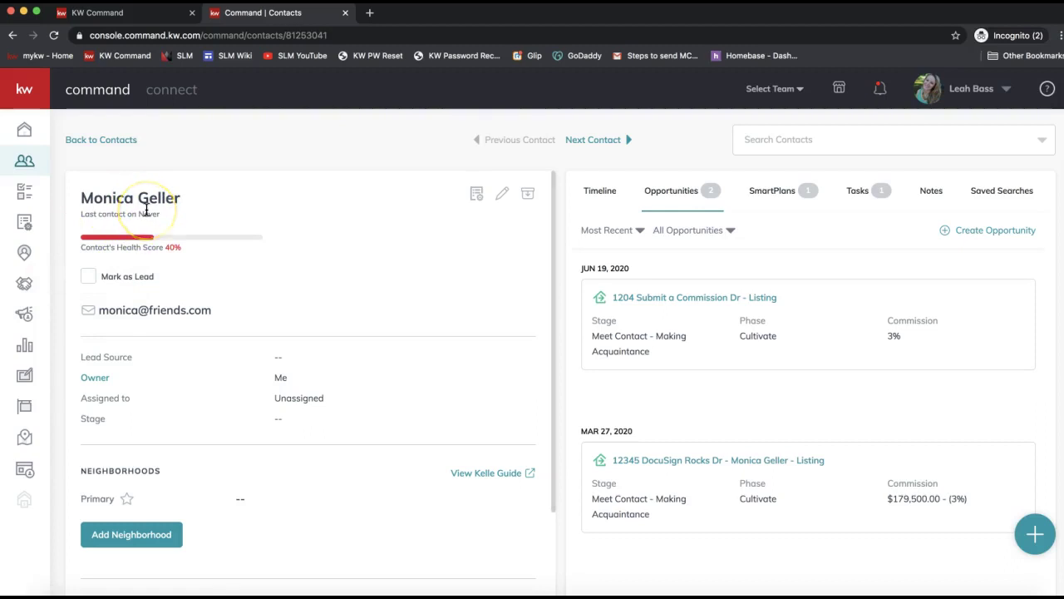
Step: From the contacts area, open the 1204 Submit a Commission Dr - Listing opportunity in a new tab
click(35, 175)
click(202, 195)
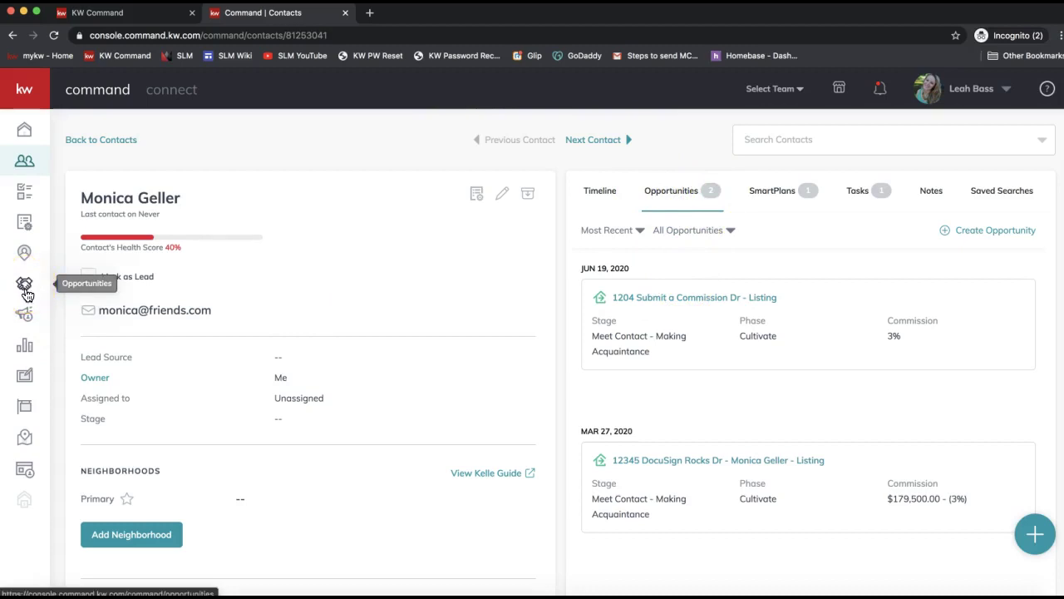
click(678, 301)
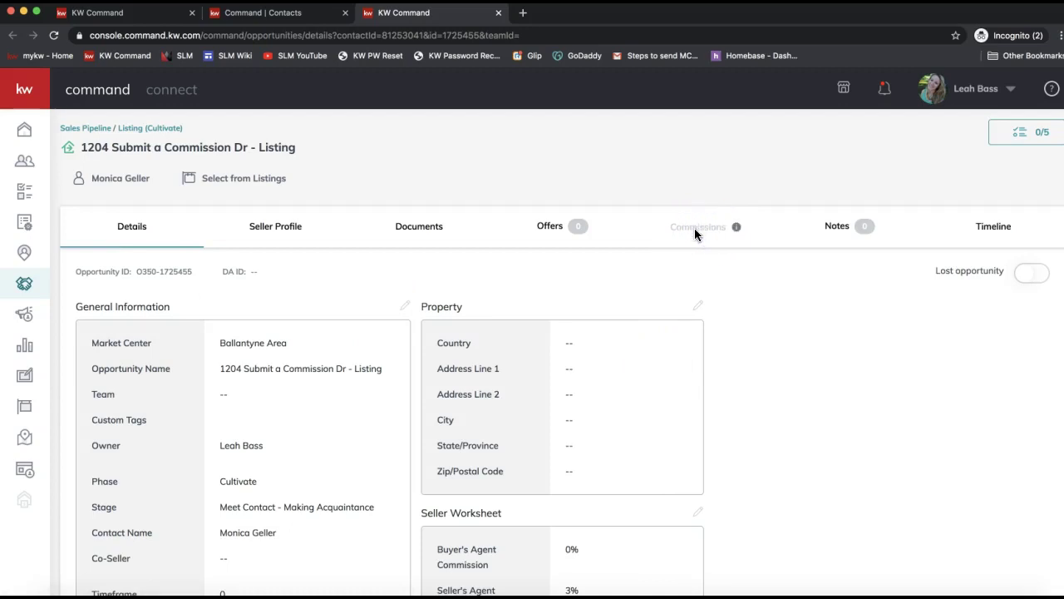
Step: Look over the listing's documents and transaction options, then view its empty offer timeline
click(426, 241)
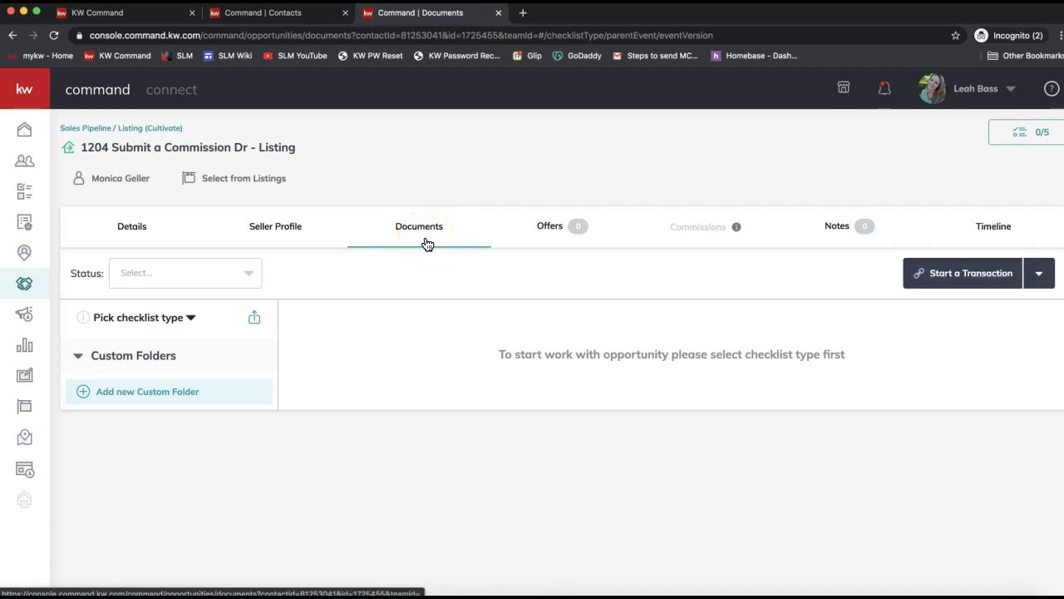
click(978, 287)
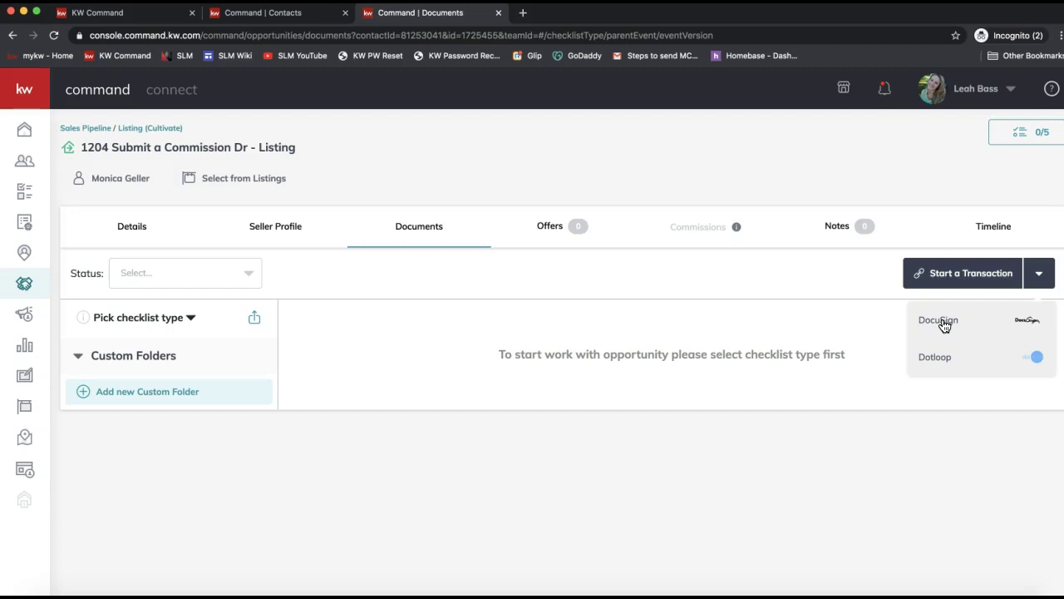
click(944, 324)
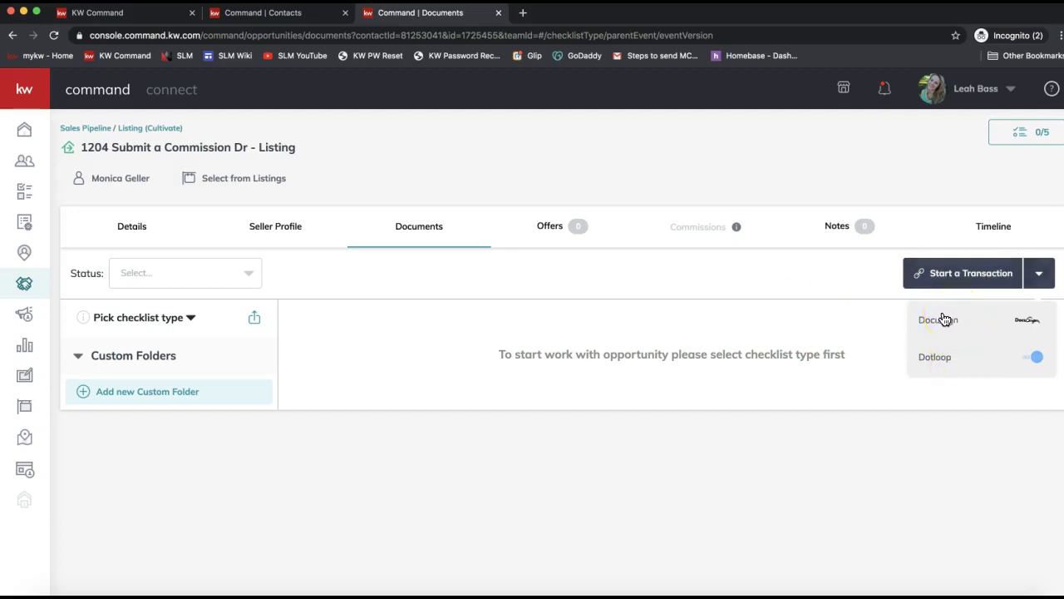
click(848, 291)
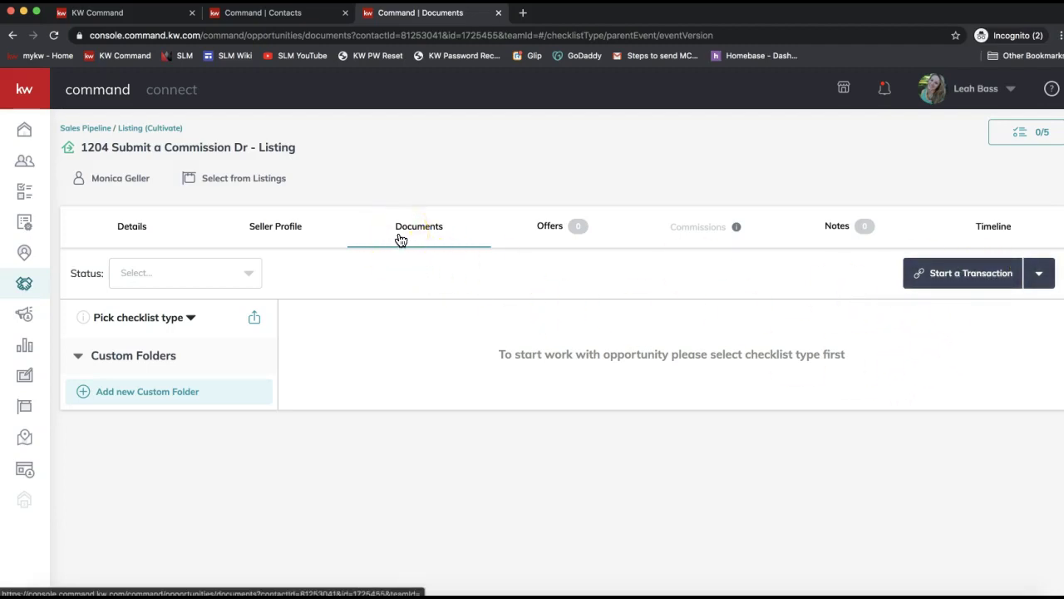
click(424, 240)
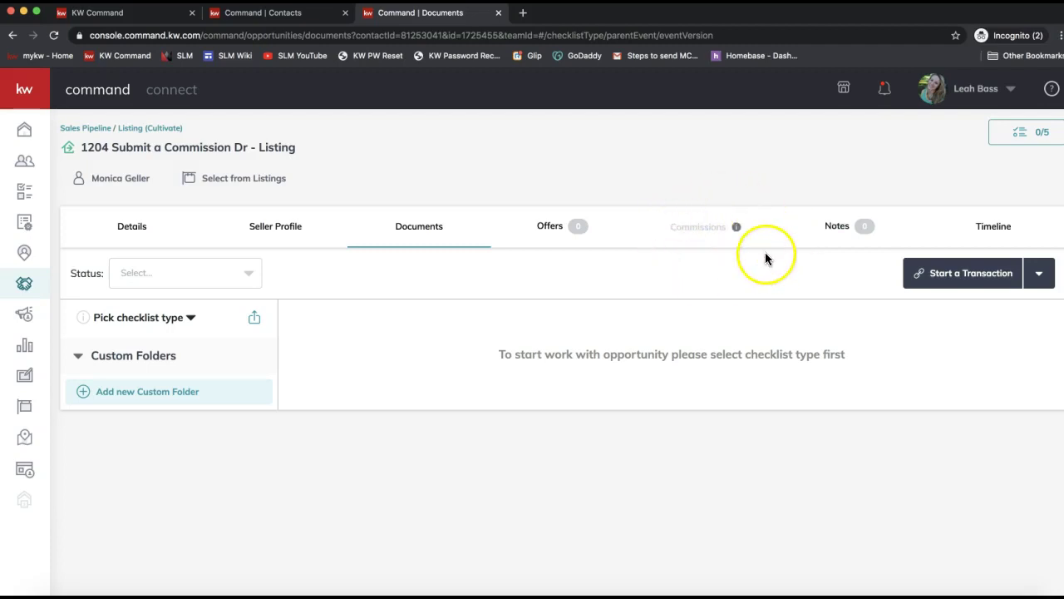
click(551, 240)
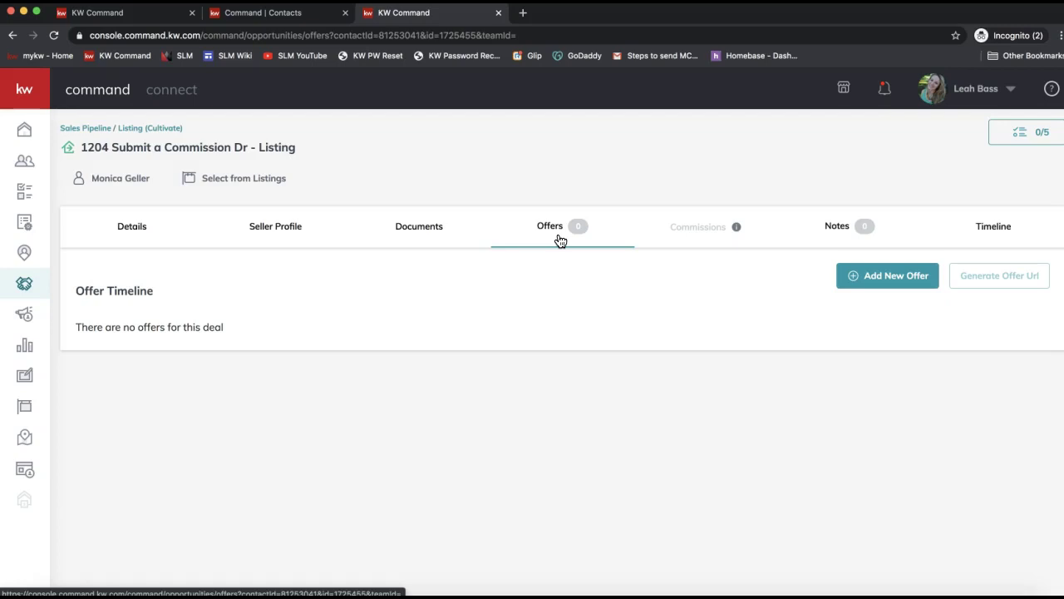
Step: Create a new offer version named 'Initial Offer - ' followed by the buyer's surname
click(610, 330)
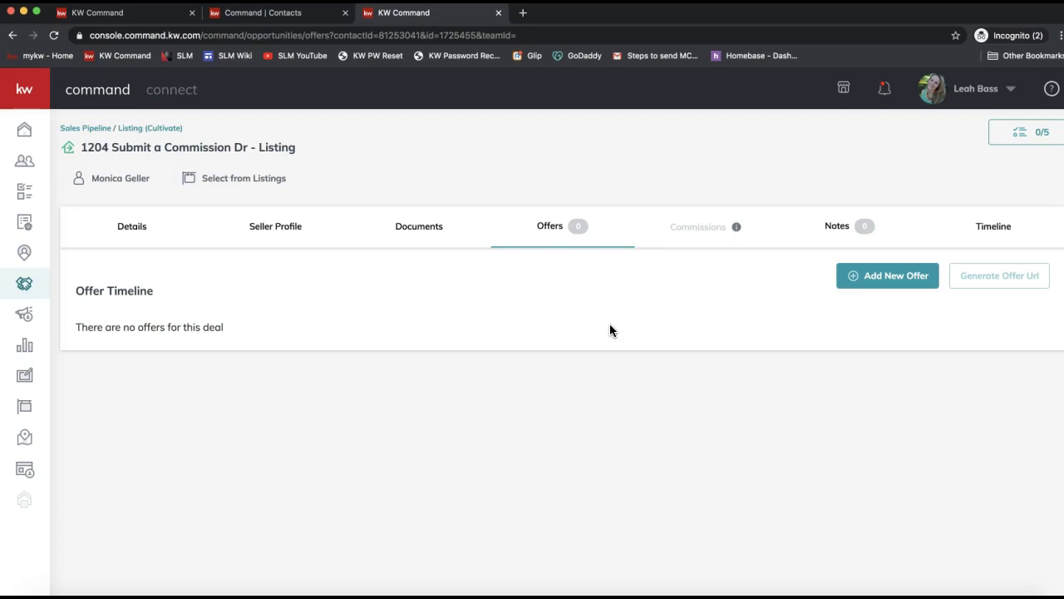
click(870, 280)
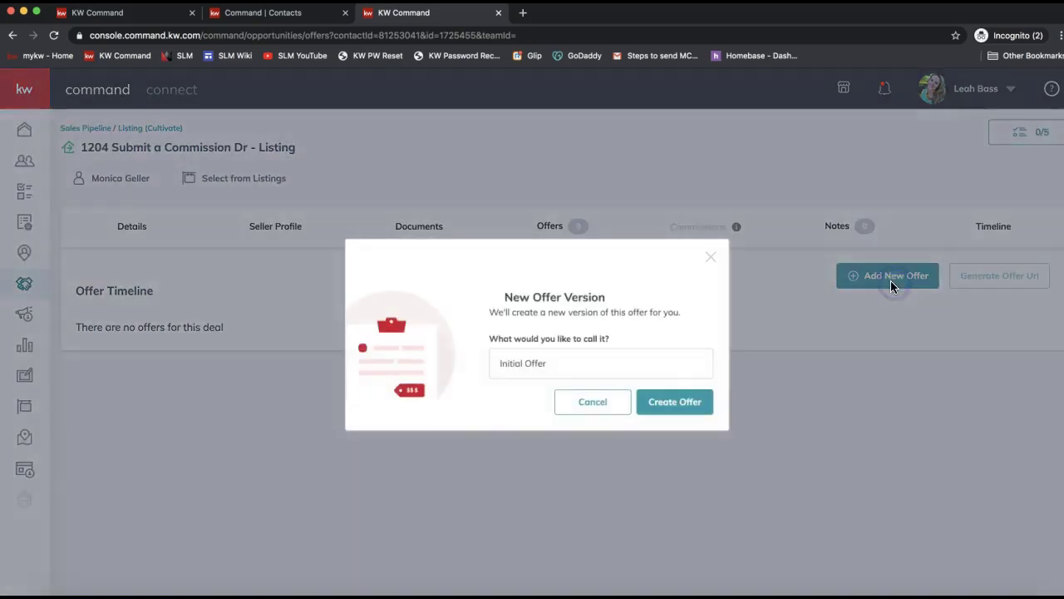
click(891, 280)
click(530, 366)
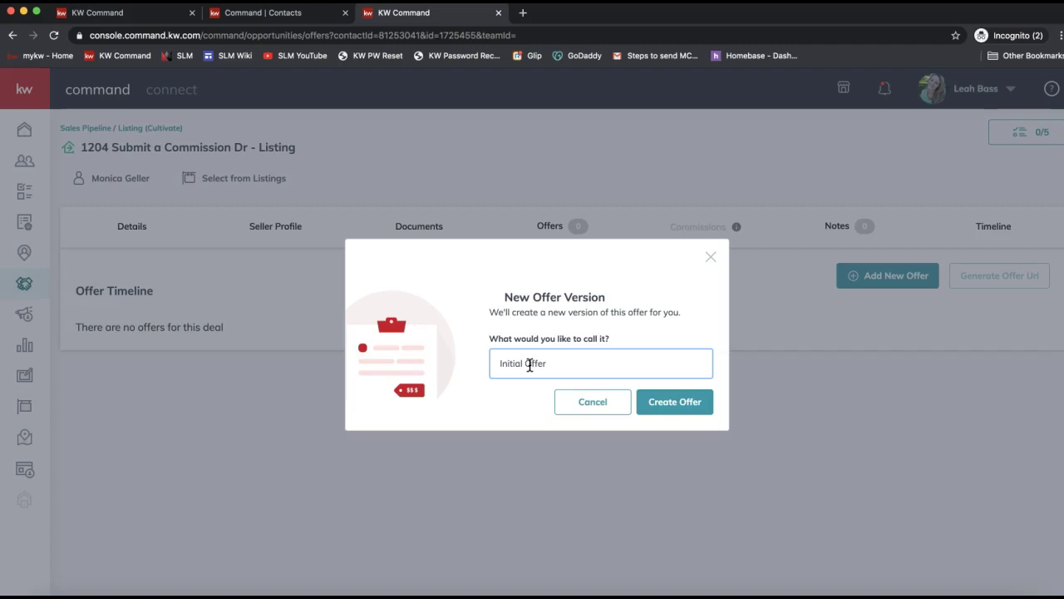
click(578, 368)
text(-)
click(592, 369)
text(Greene)
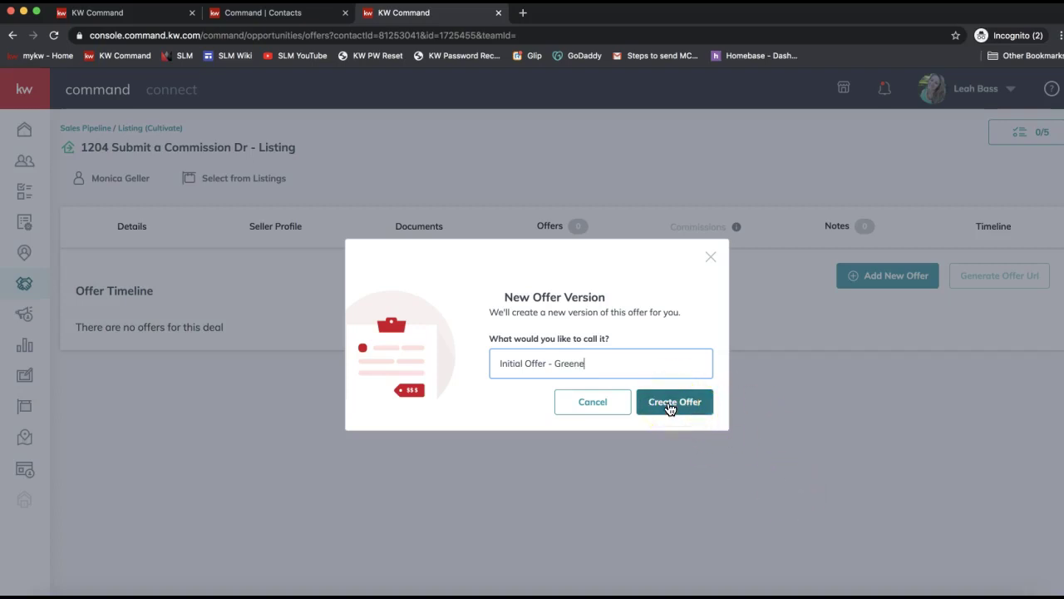
click(671, 407)
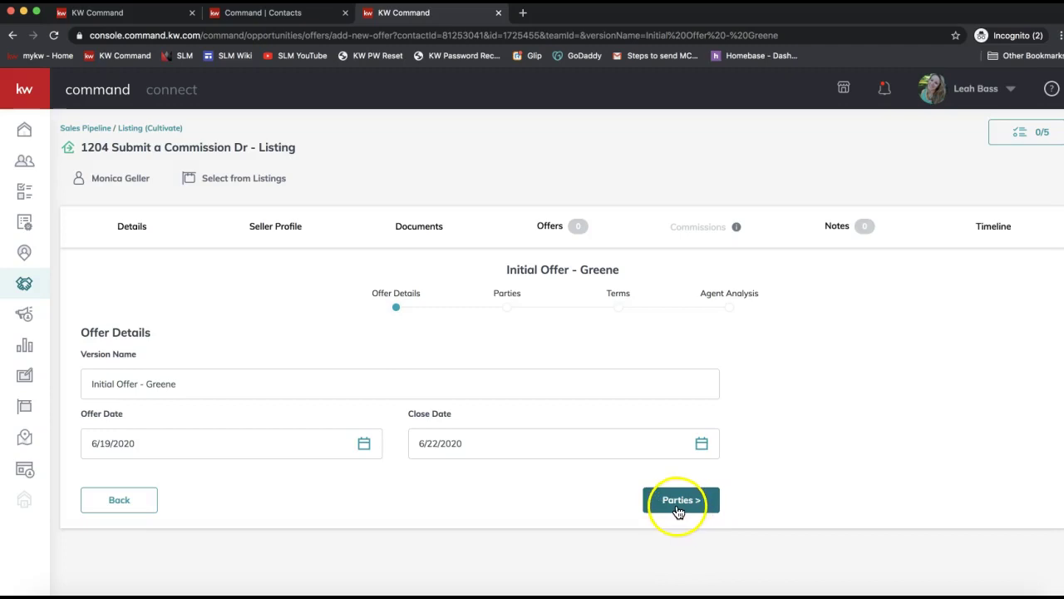
Step: Keep offer date 6/19/2020 and close date 6/22/2020, and advance to Parties
click(703, 510)
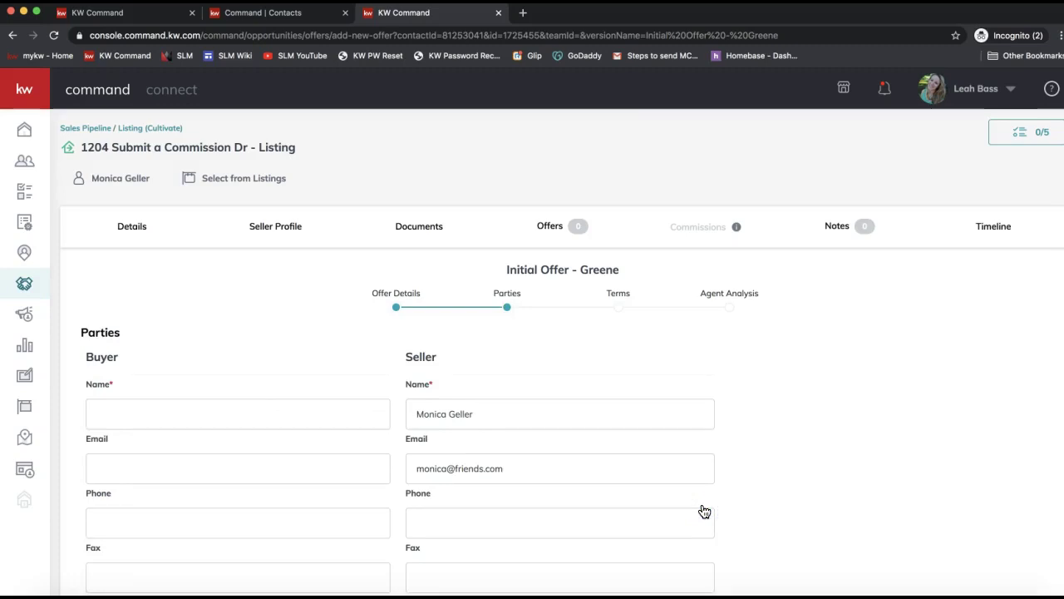
Step: Enter the buyer's full name in the Buyer Name field
click(677, 361)
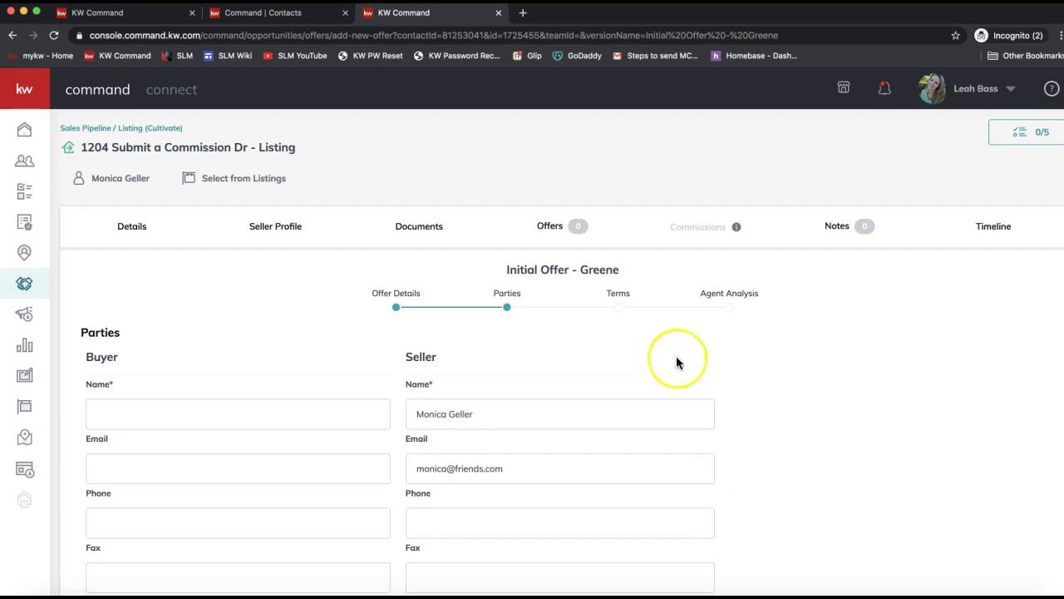
scroll(676, 361, down, 3)
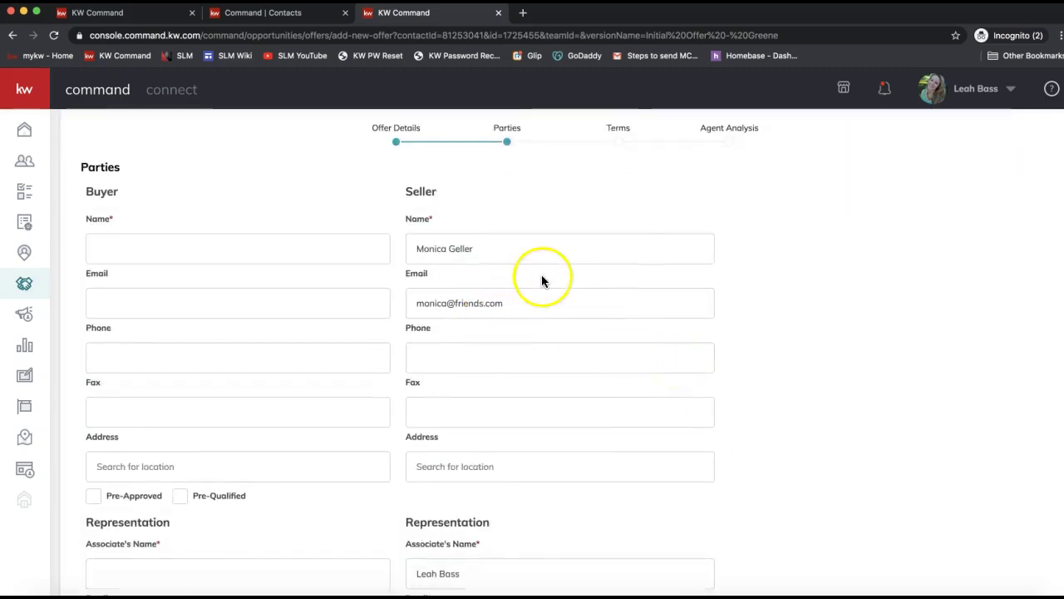
double_click(95, 167)
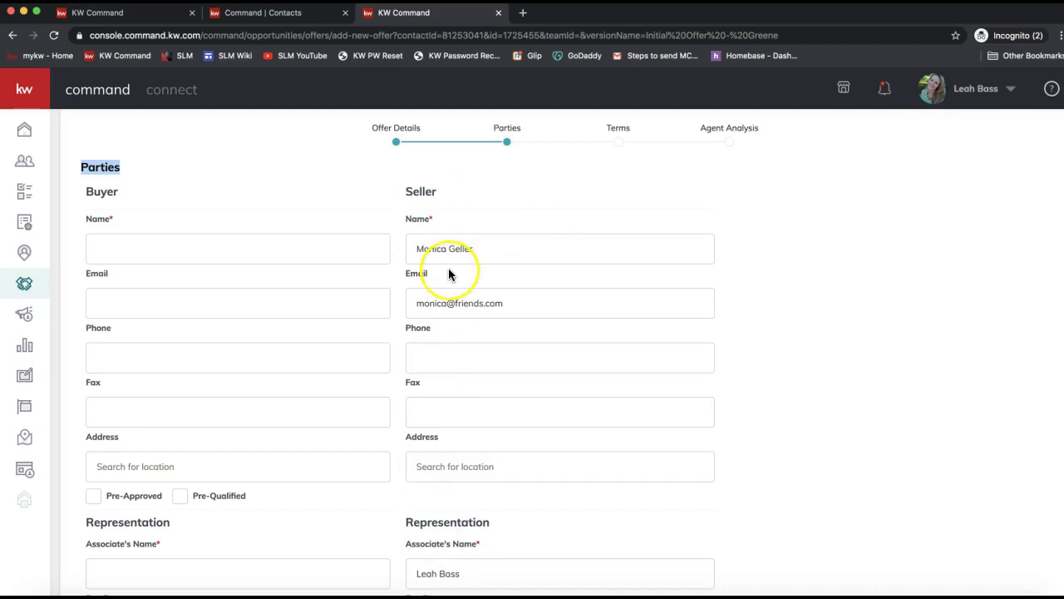
scroll(449, 275, down, 2)
scroll(448, 271, down, 2)
scroll(448, 270, up, 4)
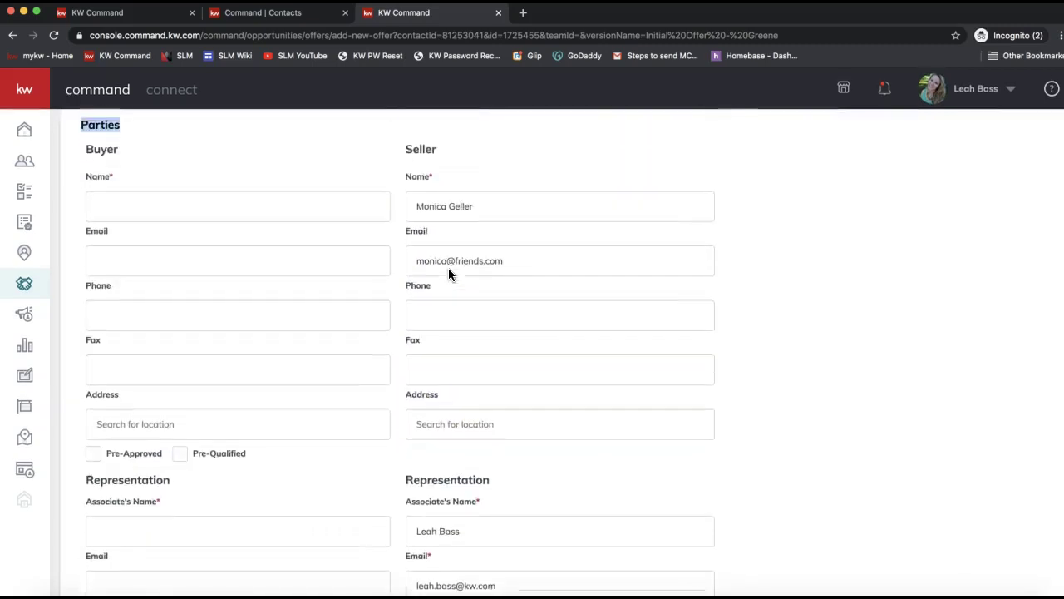
scroll(449, 274, up, 1)
click(155, 273)
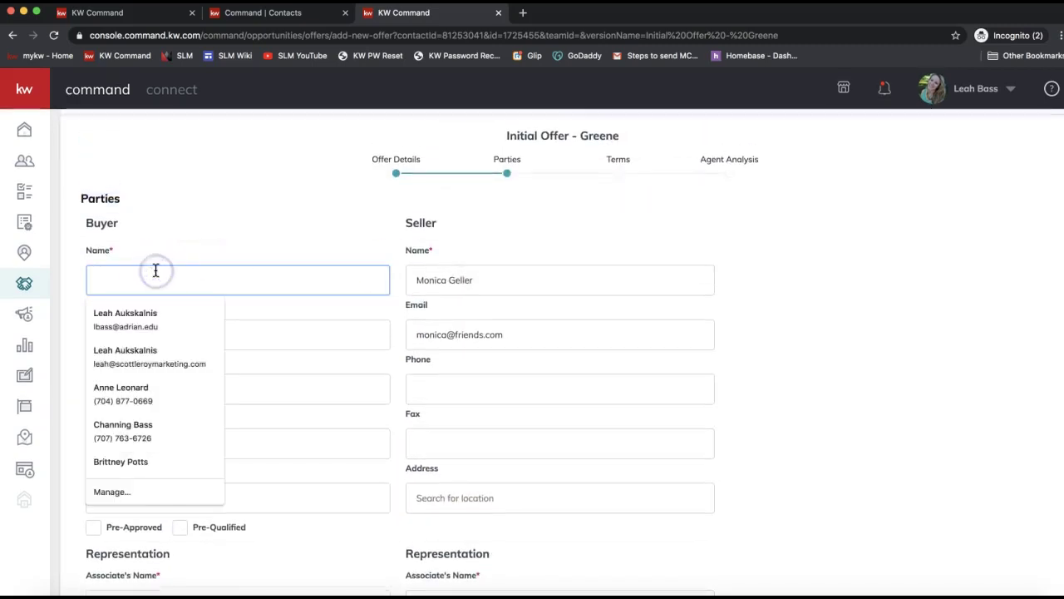
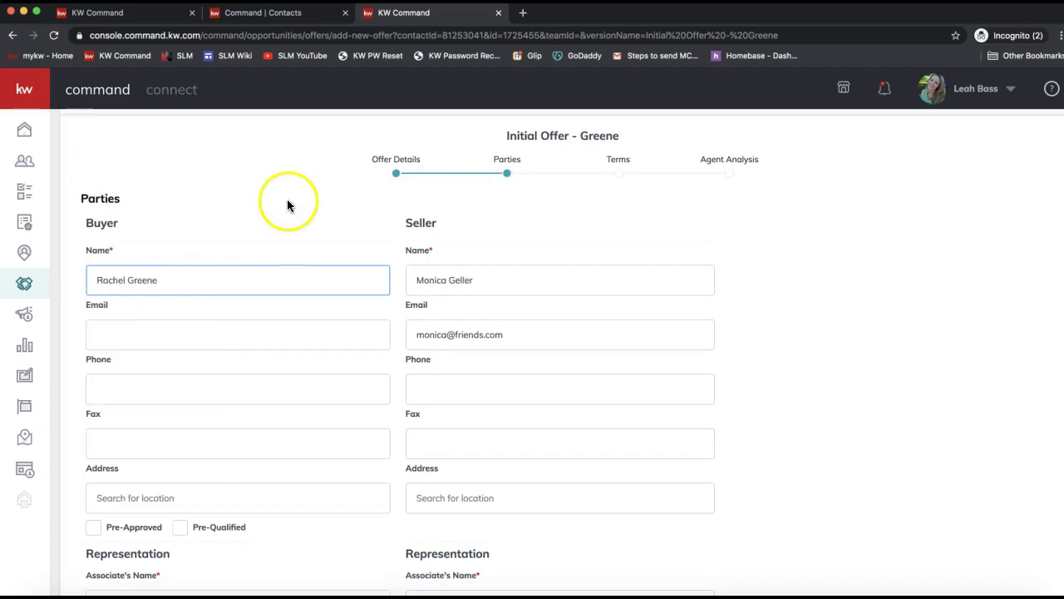
Step: Clear a stray text selection and scroll down to the Representation section
scroll(283, 271, down, 2)
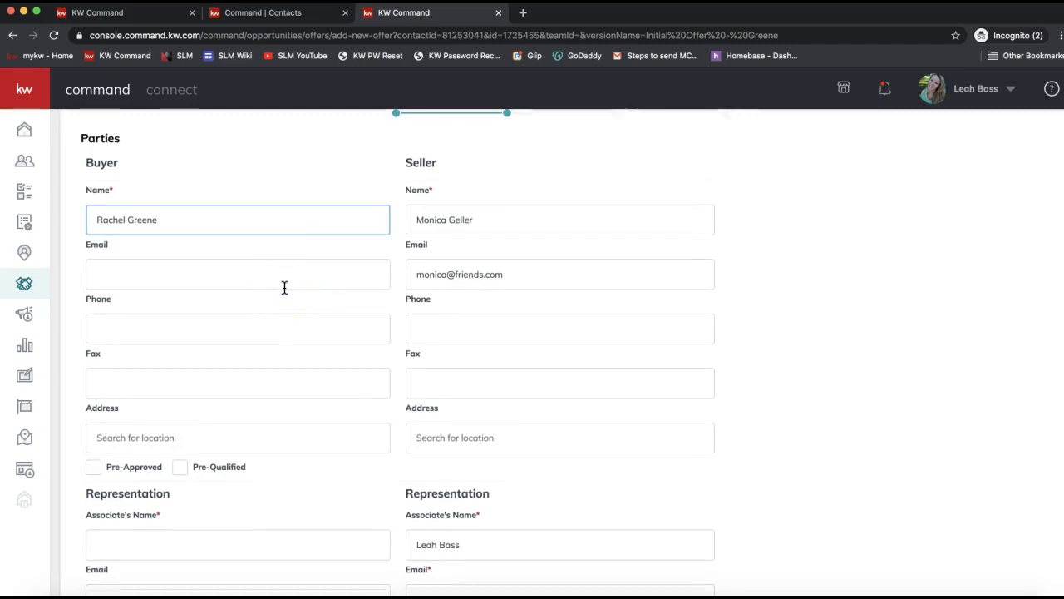
drag(155, 208, 52, 197)
click(94, 197)
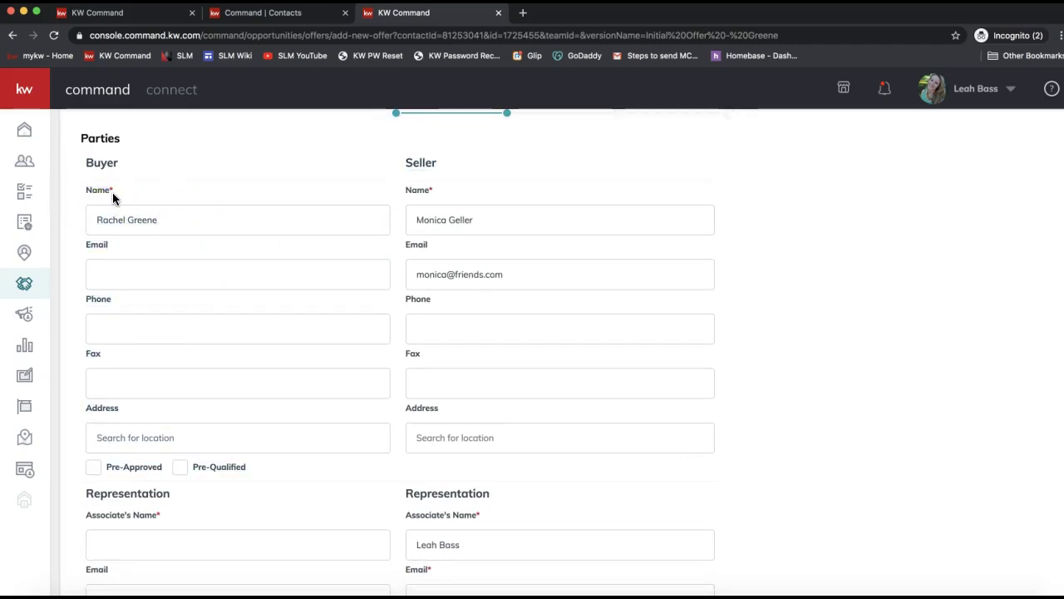
scroll(112, 192, down, 2)
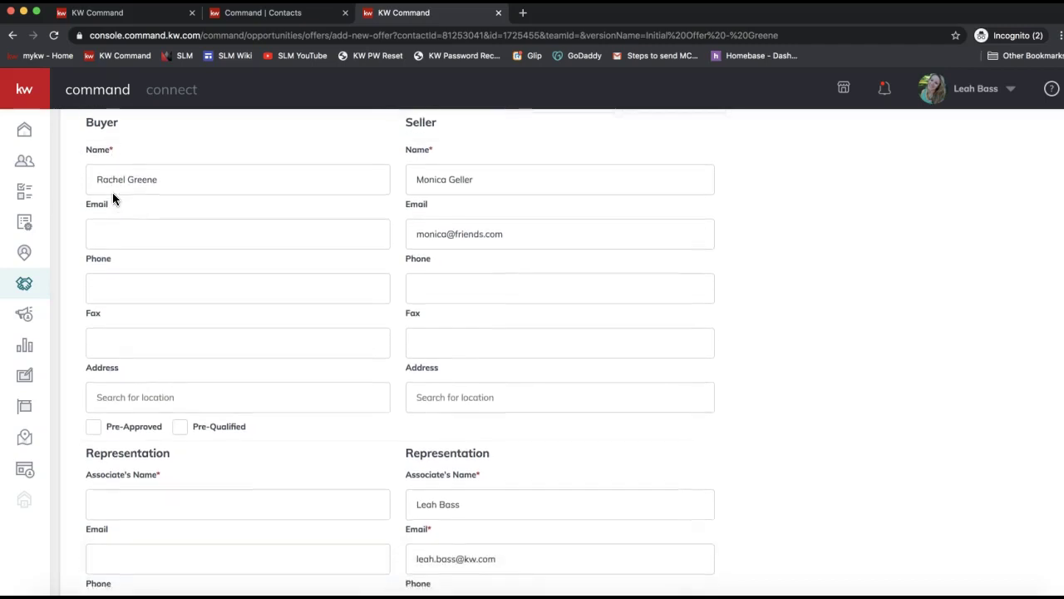
scroll(112, 193, up, 2)
click(123, 223)
scroll(137, 411, down, 3)
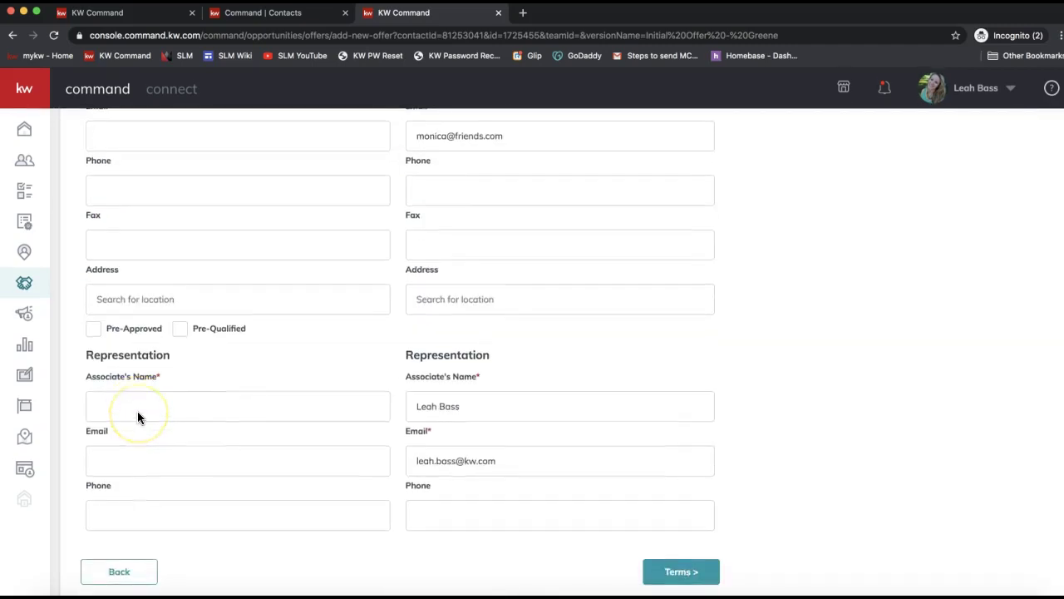
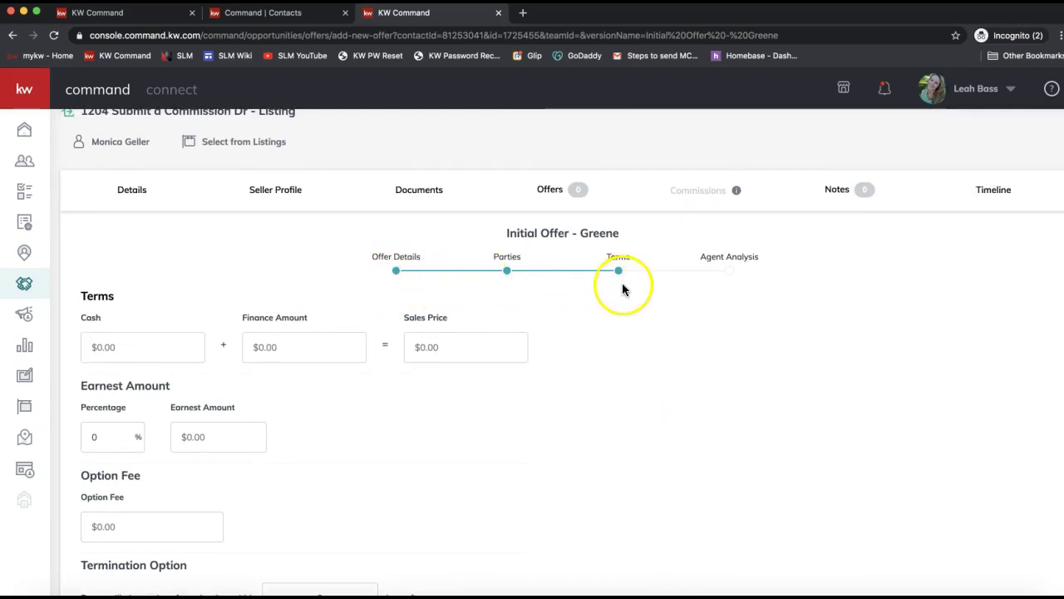
Step: Enter $100,000 cash and a $300,000 finance amount in the offer terms
double_click(94, 299)
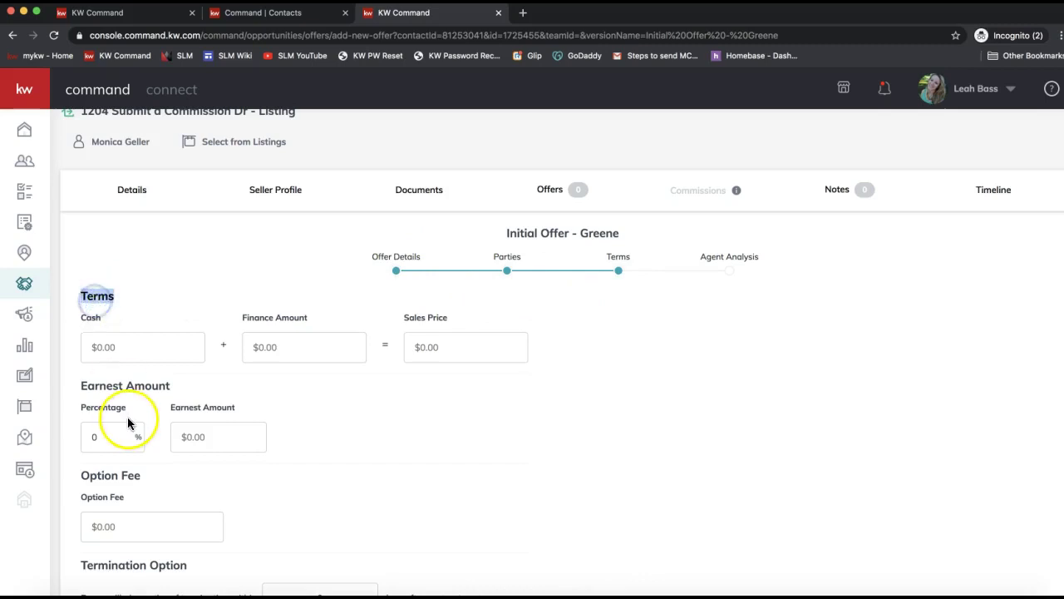
click(153, 346)
text(700)
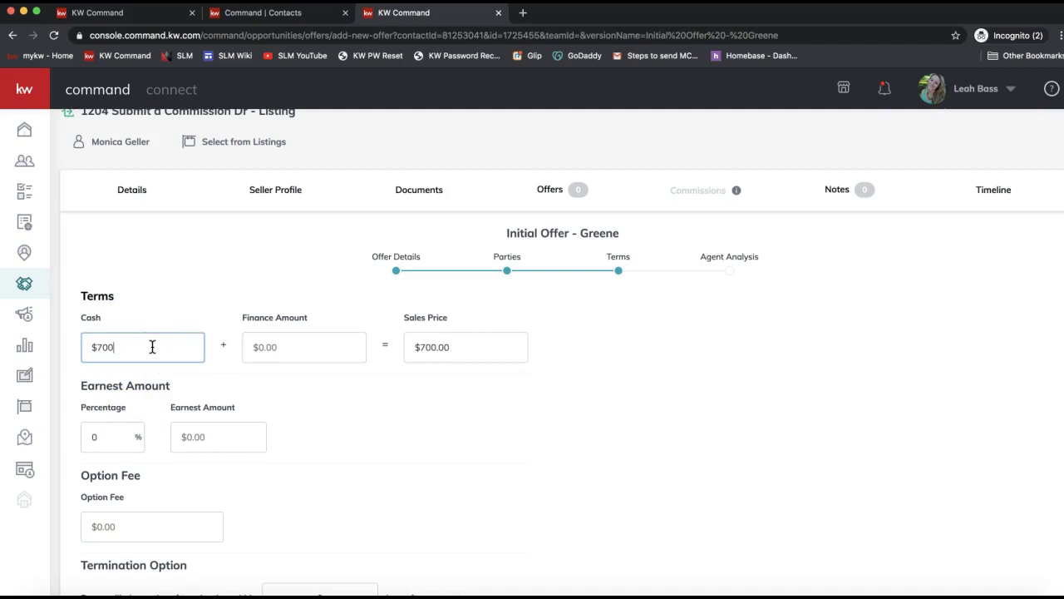
text(00)
key(BackSpace)
key(BackSpace)
key(BackSpace)
key(BackSpace)
key(BackSpace)
text(100,000)
click(422, 347)
click(338, 347)
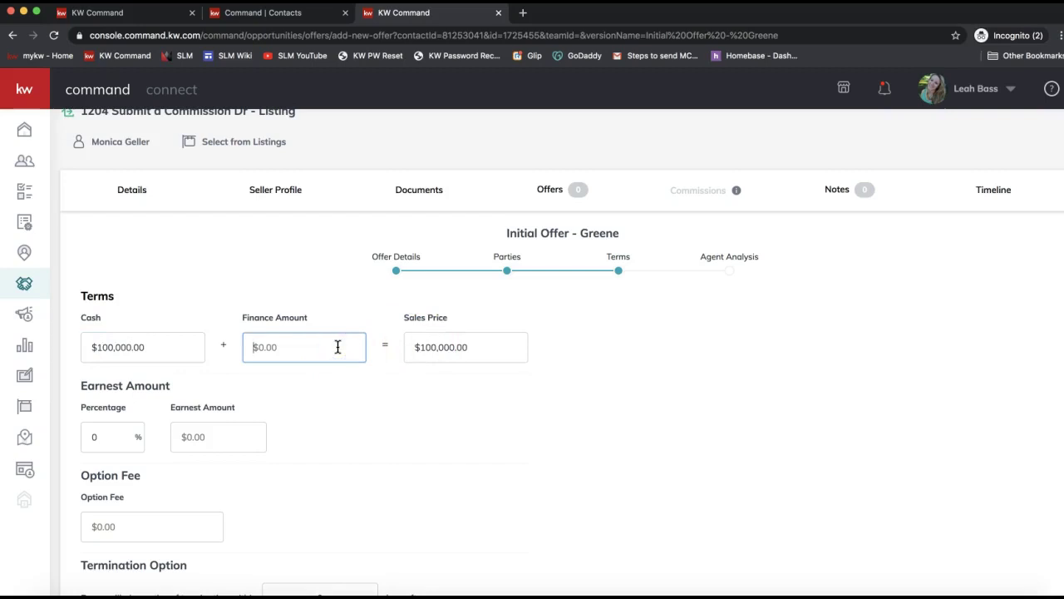
text(300,000)
click(520, 396)
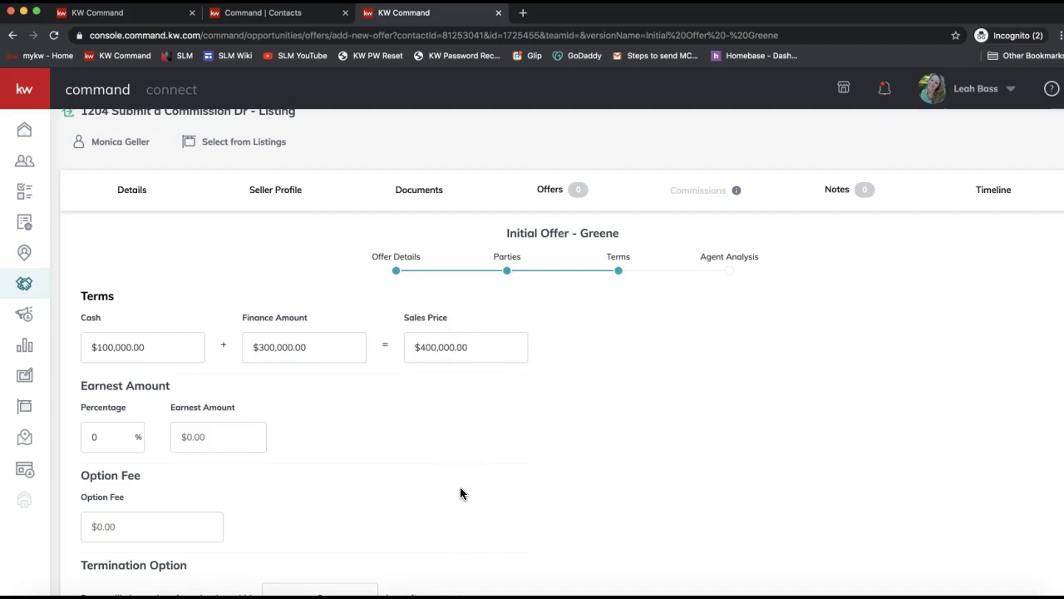
Step: Set the earnest money percentage to 1%
click(100, 439)
scroll(112, 399, down, 1)
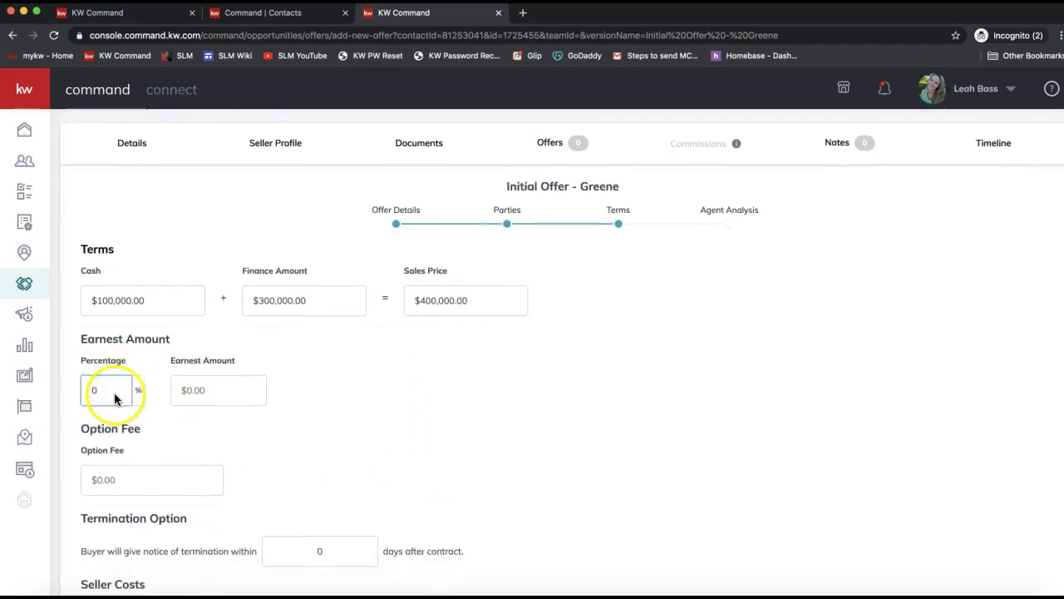
scroll(351, 462, down, 2)
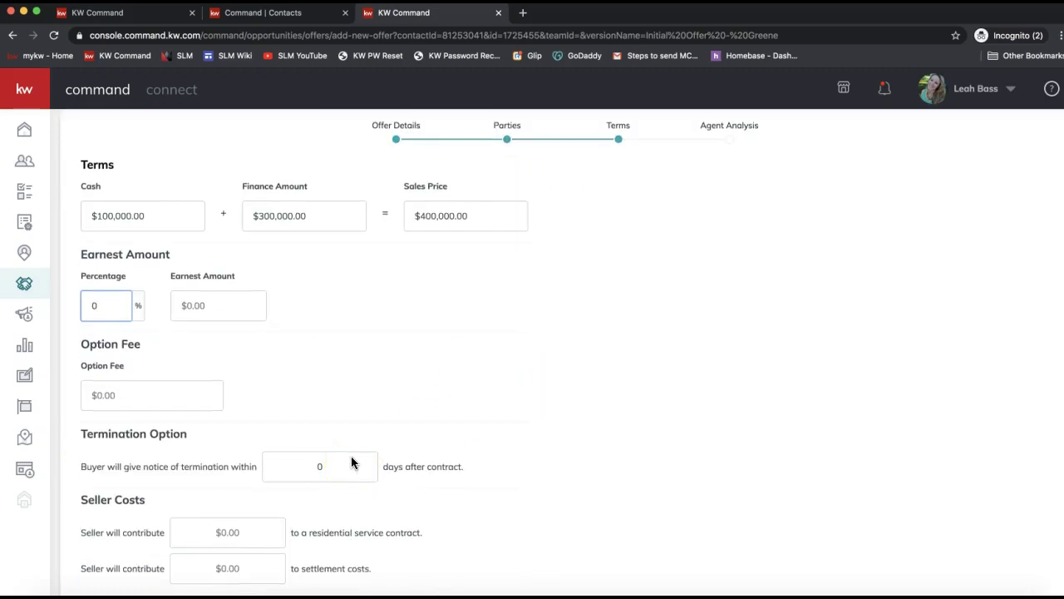
click(461, 215)
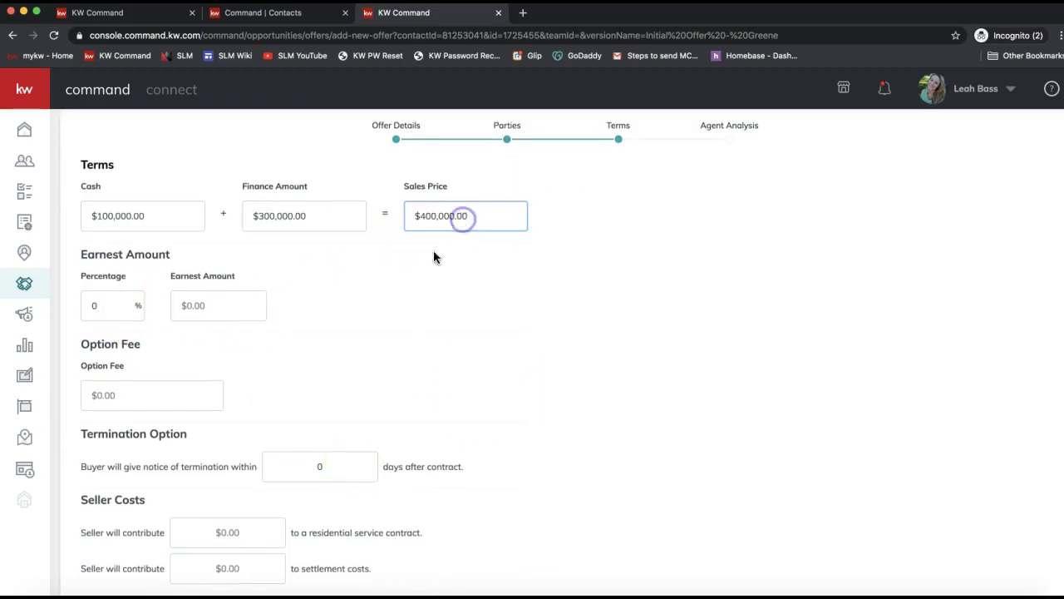
click(219, 292)
click(138, 302)
click(100, 303)
text(3)
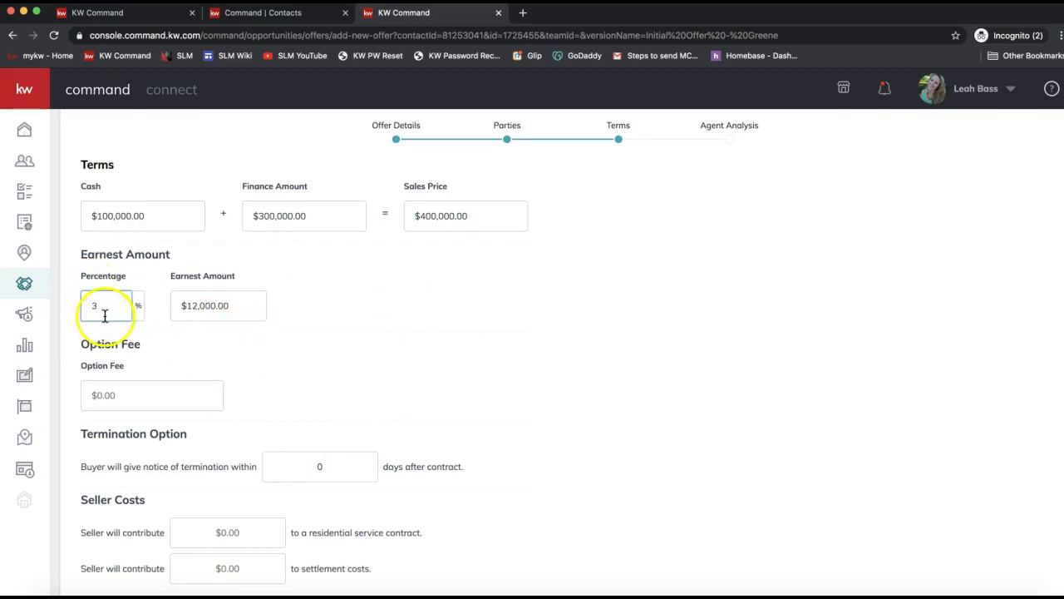
text(1)
key(Left)
key(BackSpace)
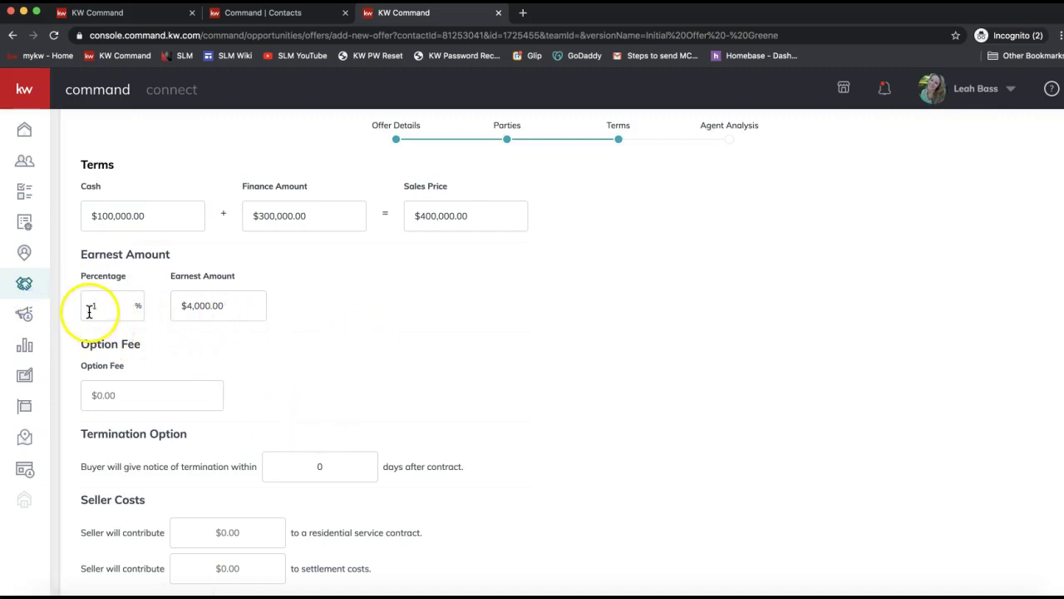
scroll(294, 345, down, 1)
click(112, 306)
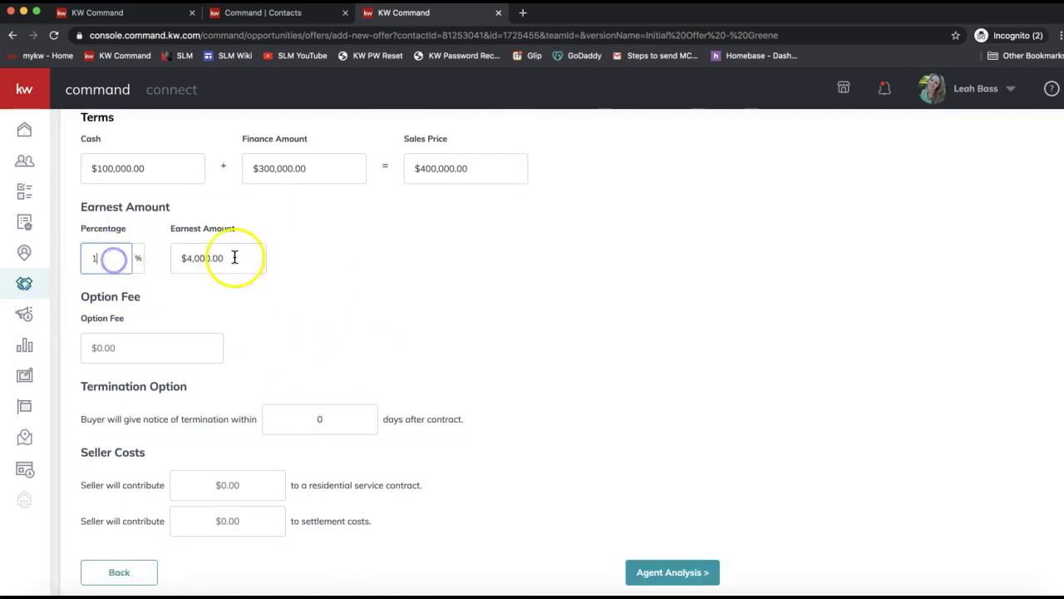
click(346, 314)
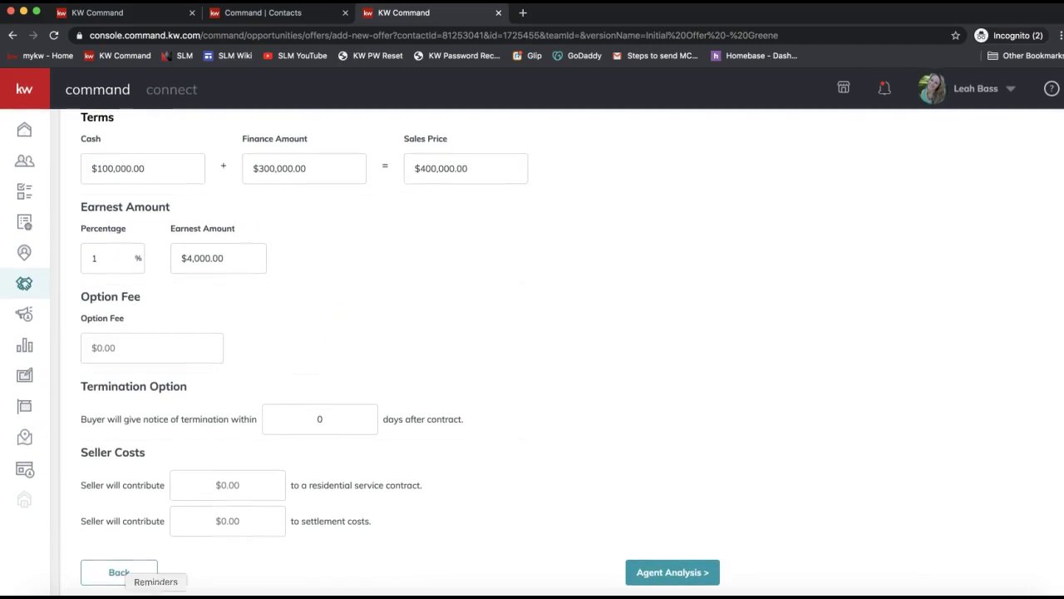
Step: Set 30 termination days and a $3,000 seller service contract, then continue to Agent Analysis
click(152, 345)
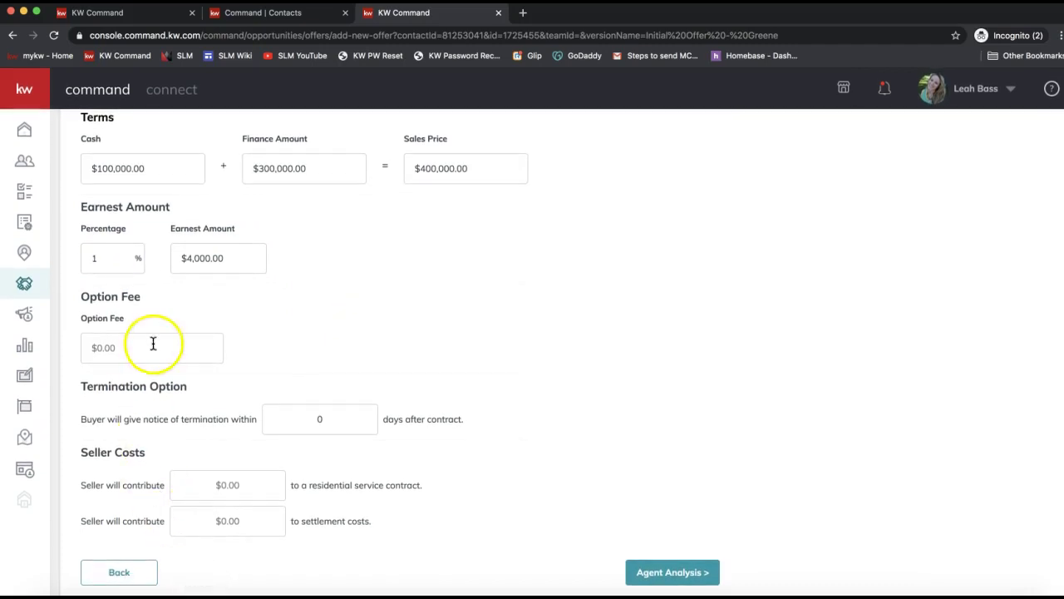
click(355, 419)
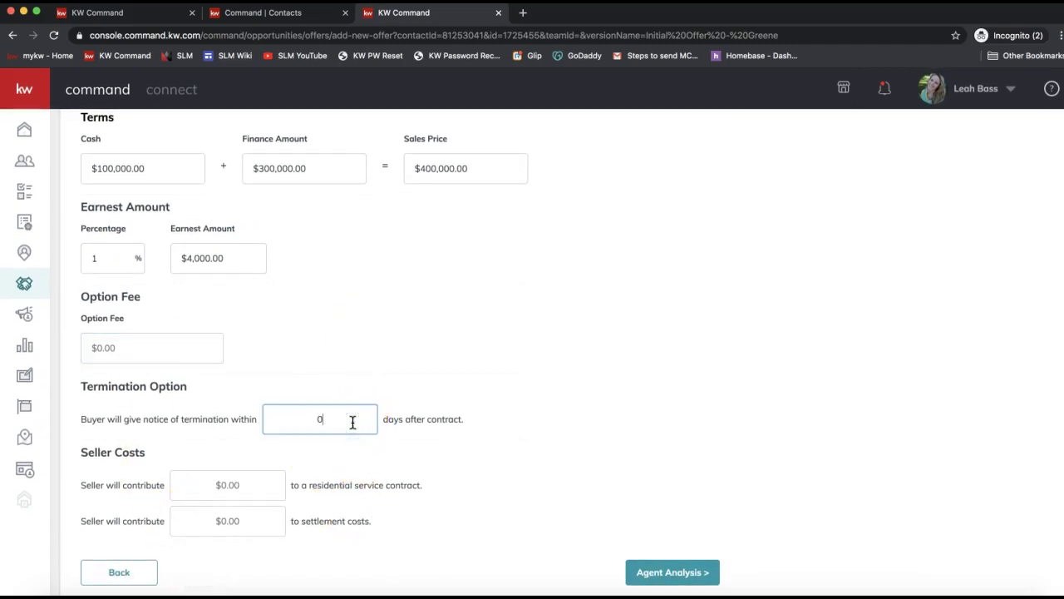
text(30)
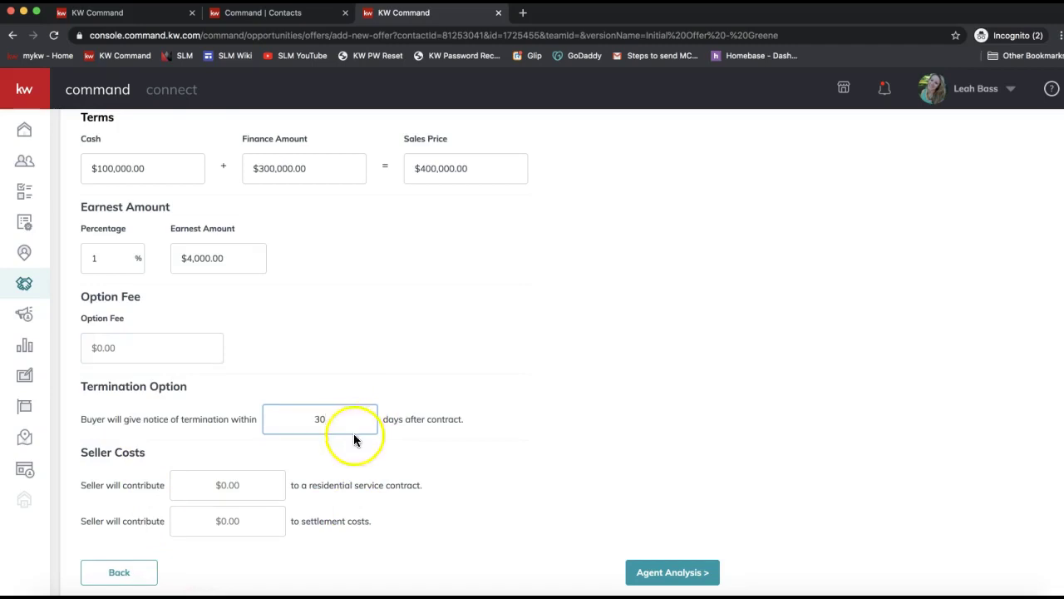
click(241, 492)
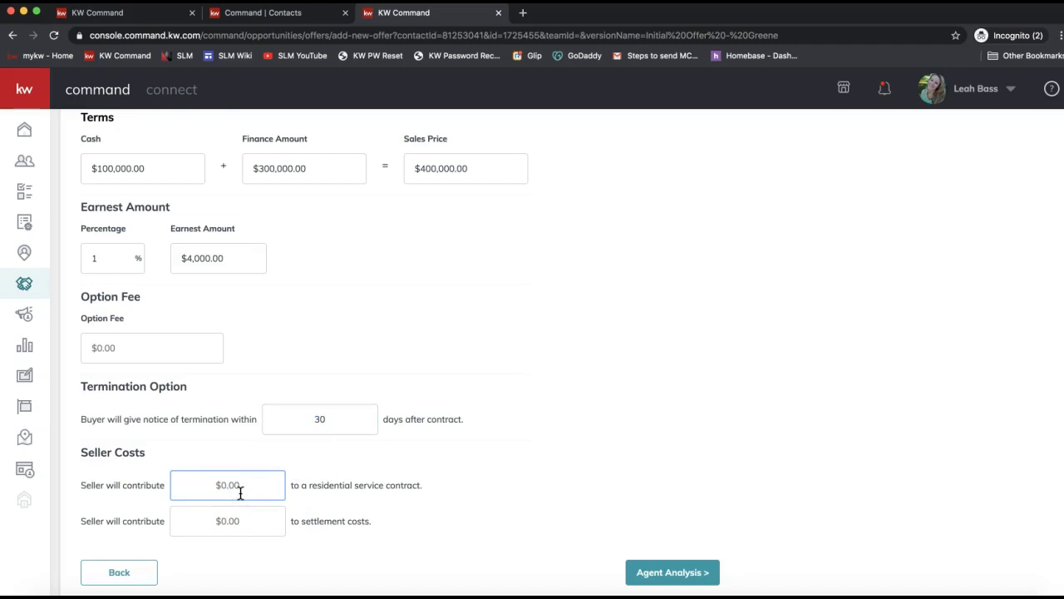
text(3000)
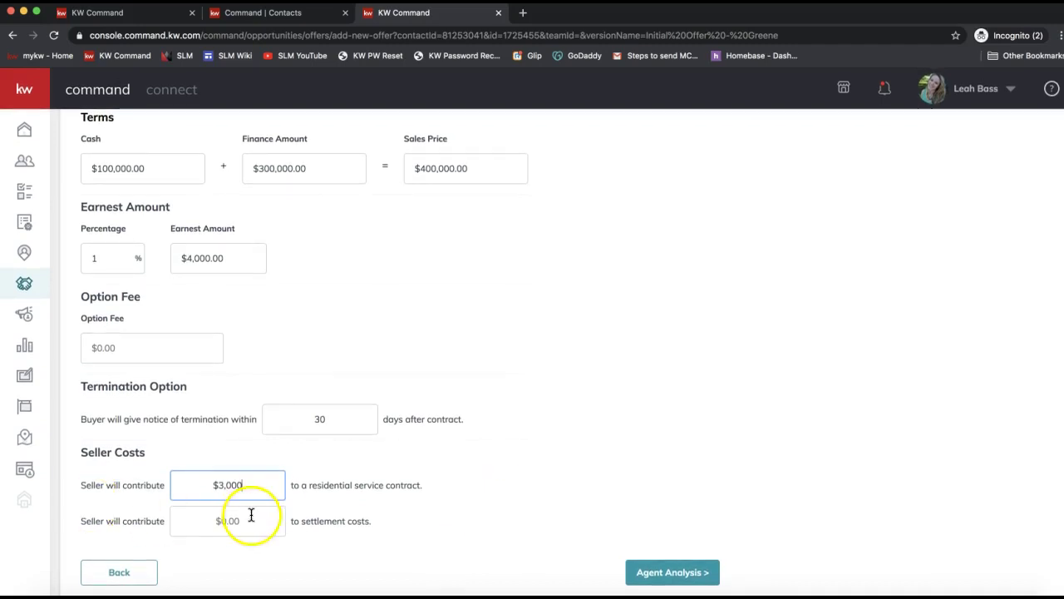
click(671, 580)
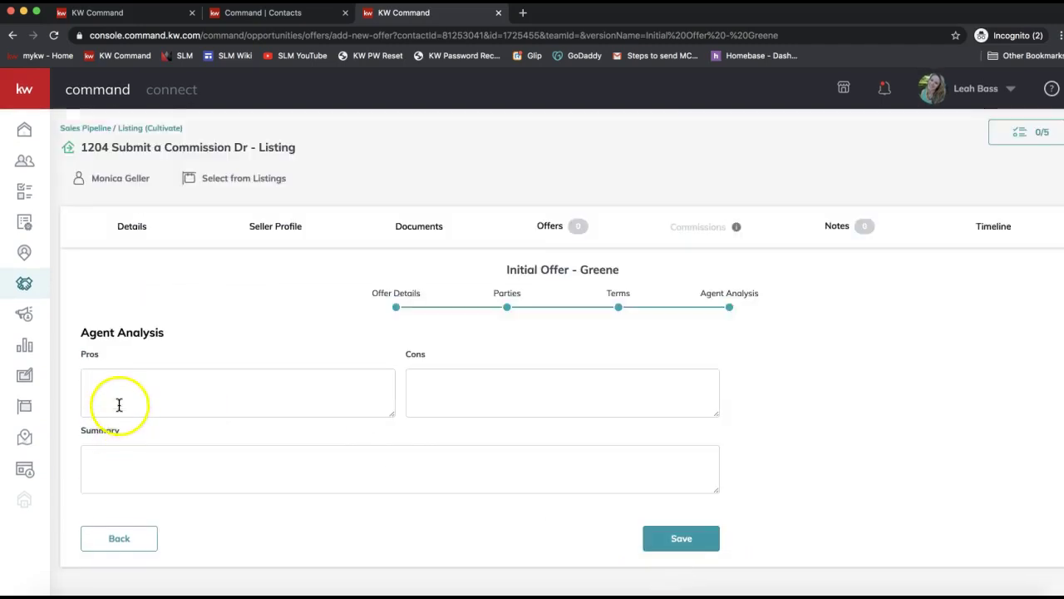
Step: Enter 'Cash $100k' as the pro and 'Contingent' as the con, then save the offer
click(121, 405)
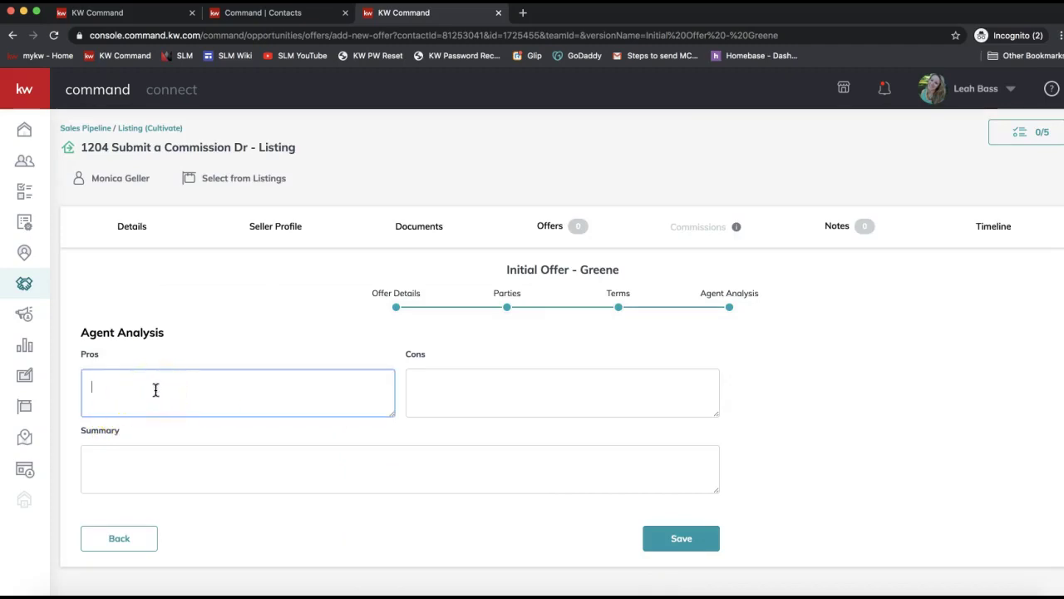
text(Cash $100k)
key(Tab)
text(Contingent)
click(879, 507)
click(678, 539)
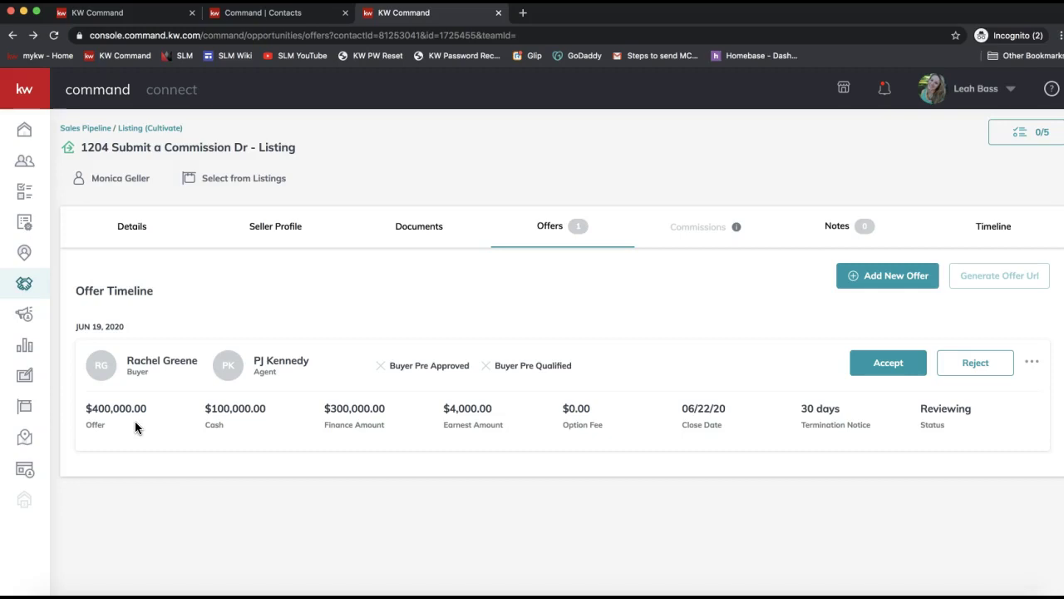
Step: Accept the $400,000 buyer offer on the Offer Timeline
click(805, 363)
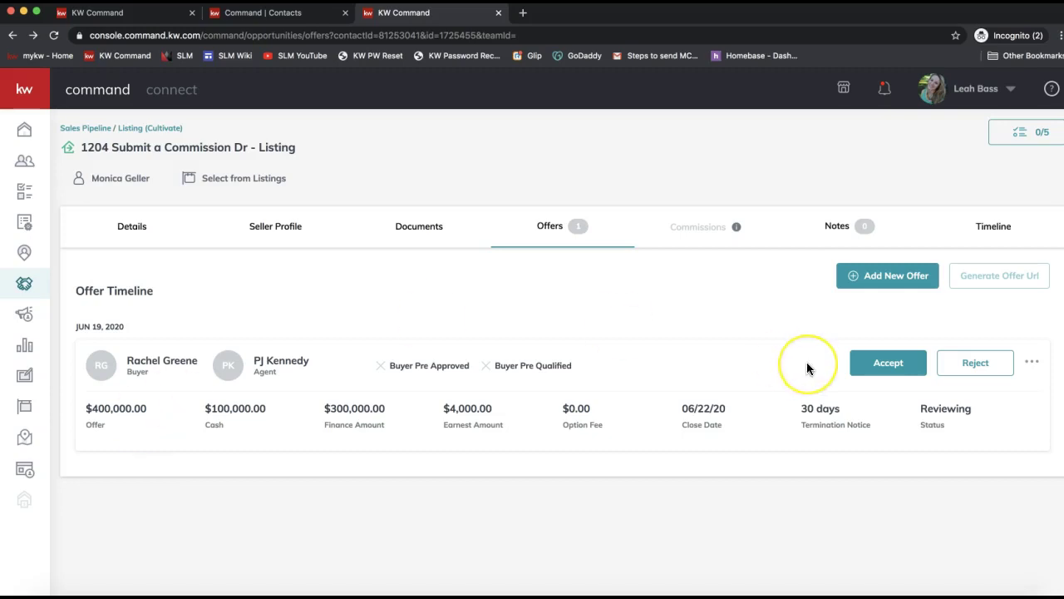
click(1034, 372)
click(901, 378)
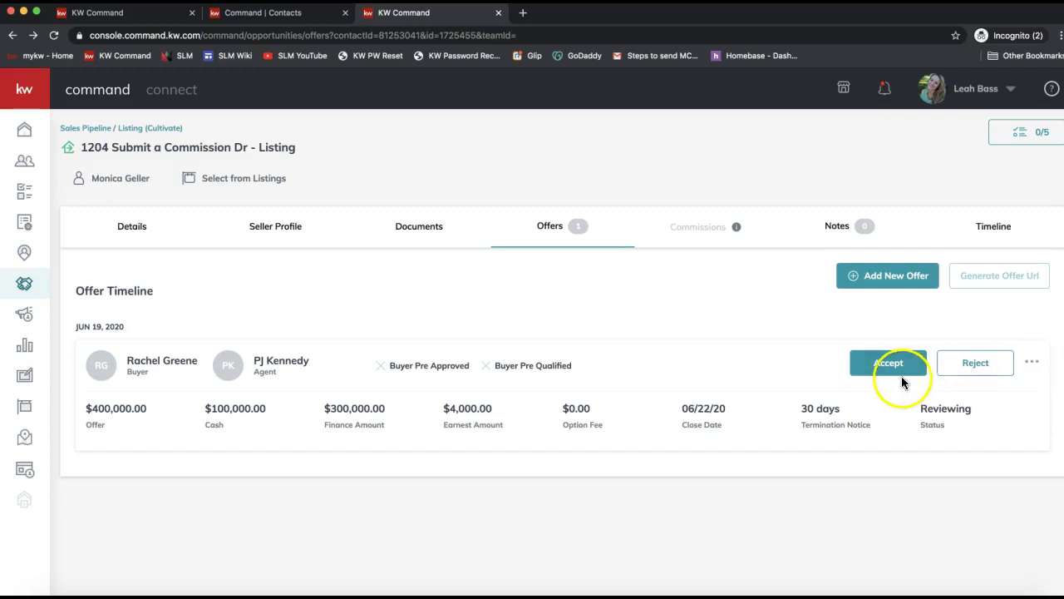
click(900, 377)
click(680, 231)
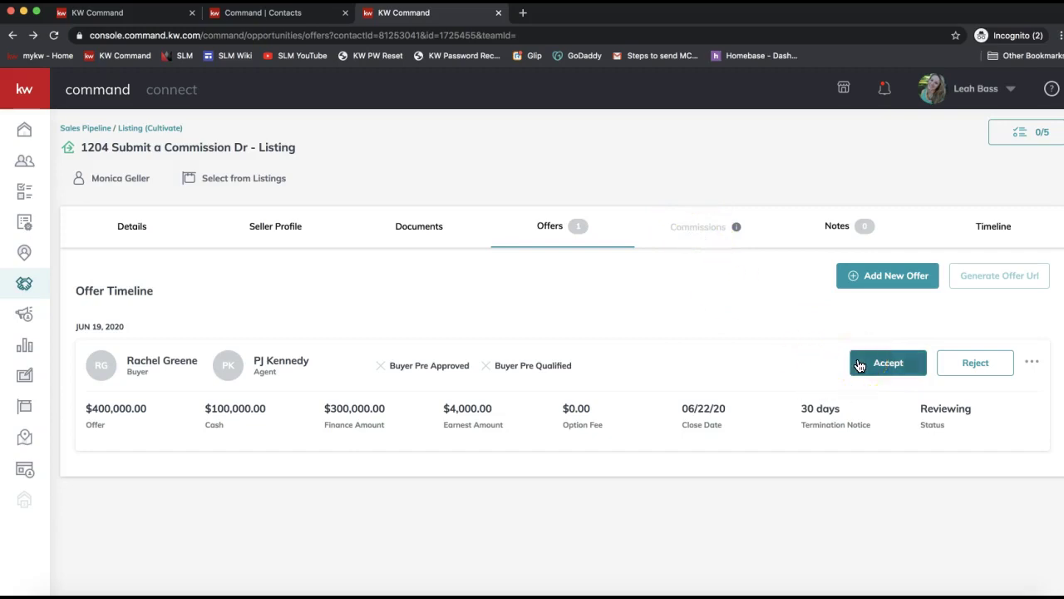
click(712, 239)
click(695, 240)
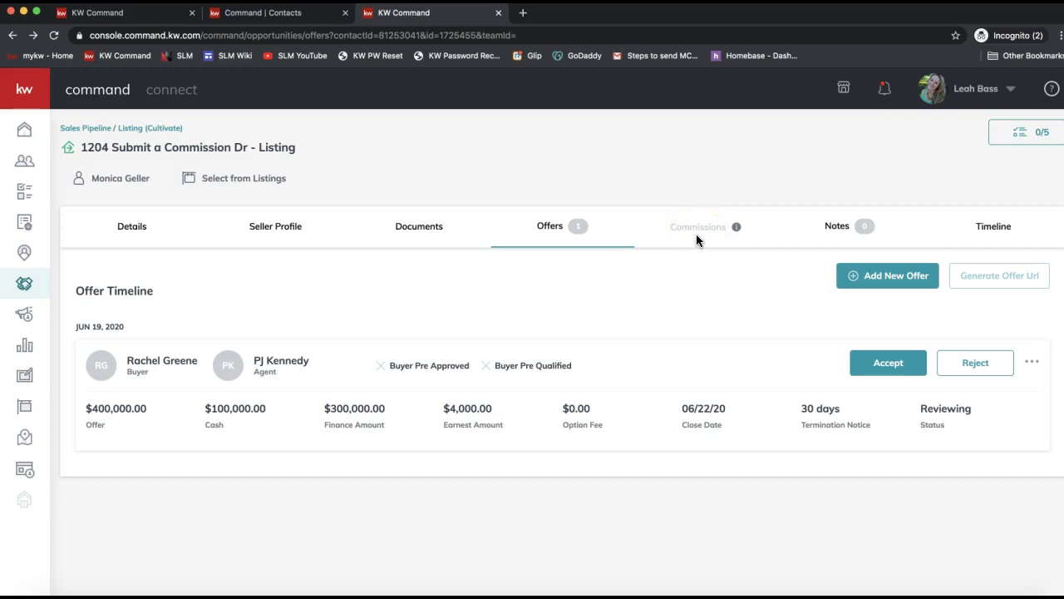
click(891, 366)
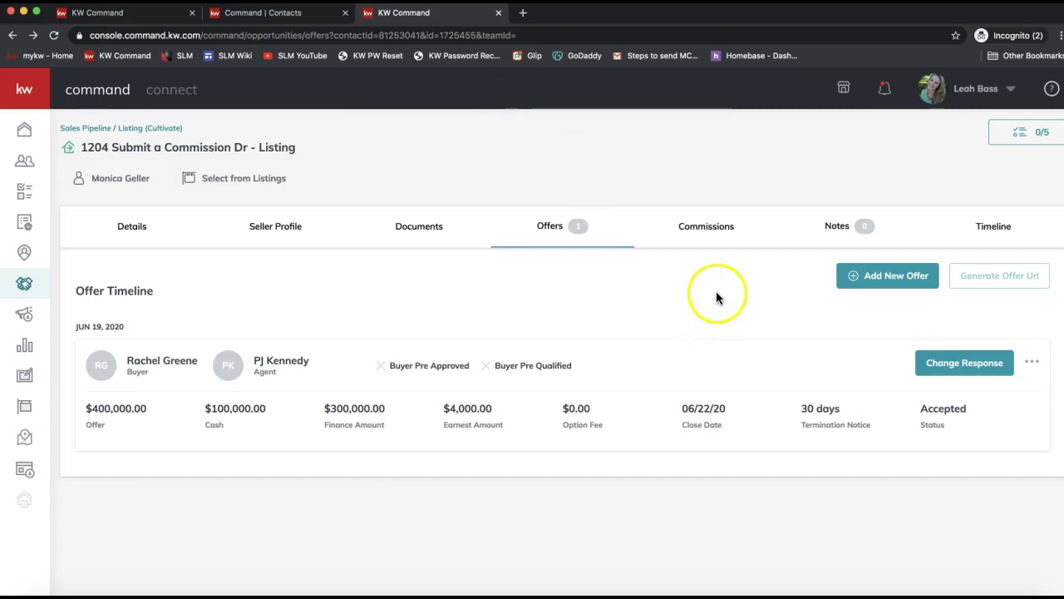
Step: Review the $12,000 commission on the Commissions tab and edit its general information
click(711, 238)
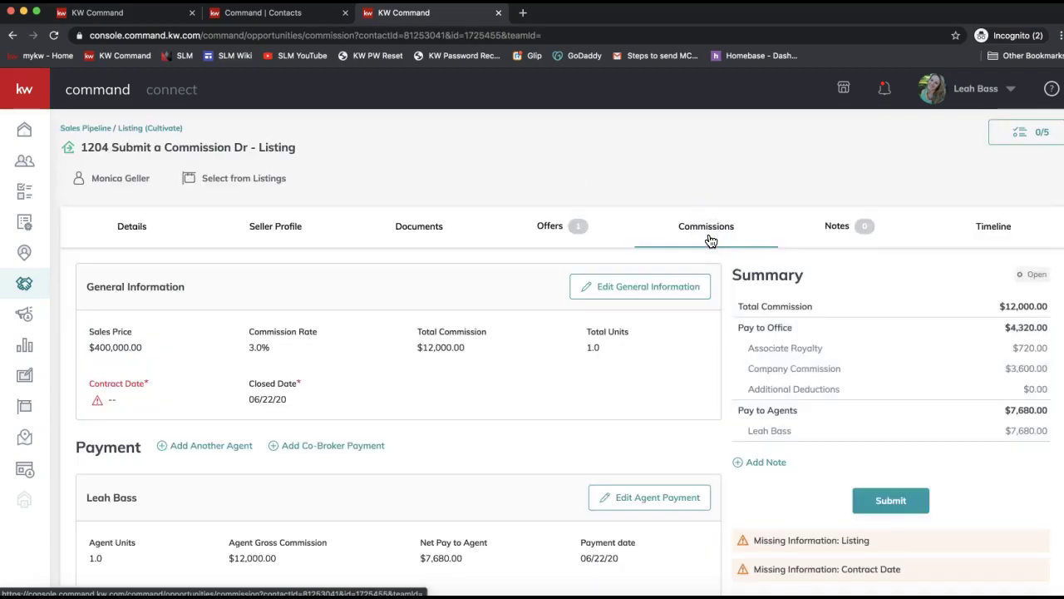
scroll(724, 241, down, 2)
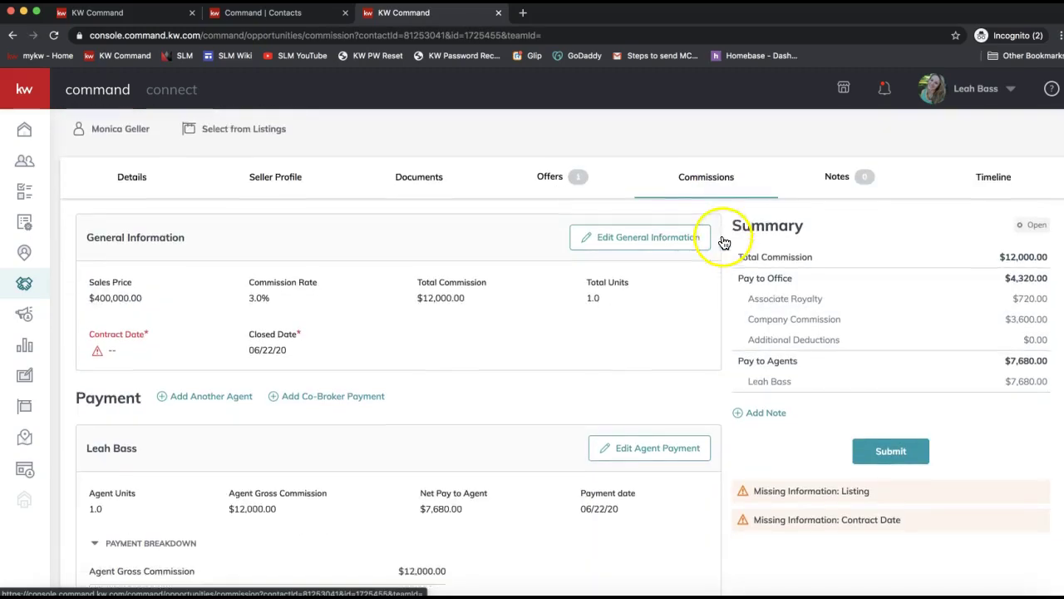
scroll(720, 204, up, 1)
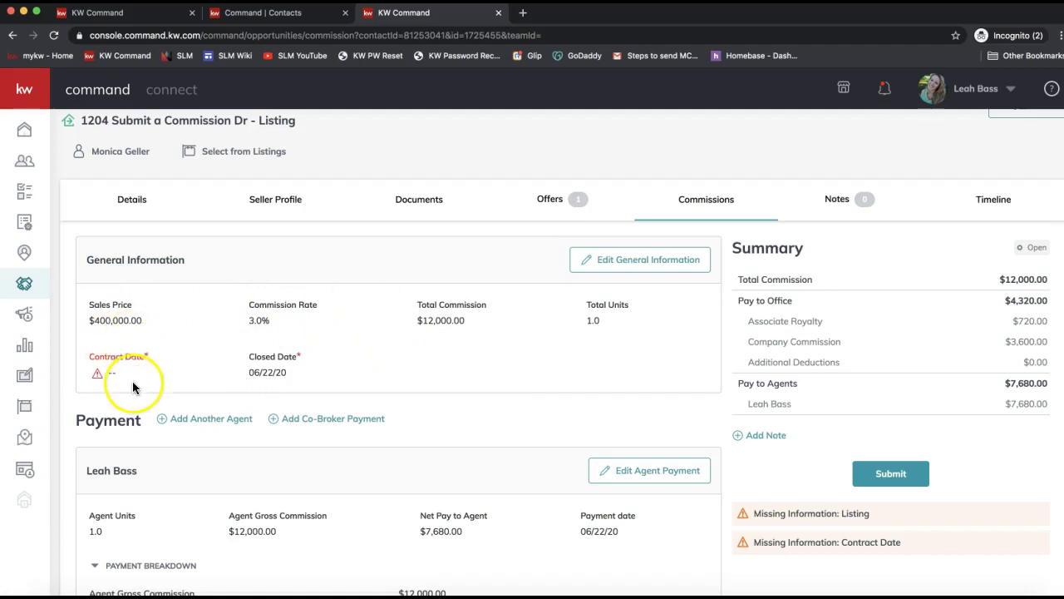
drag(114, 375, 95, 359)
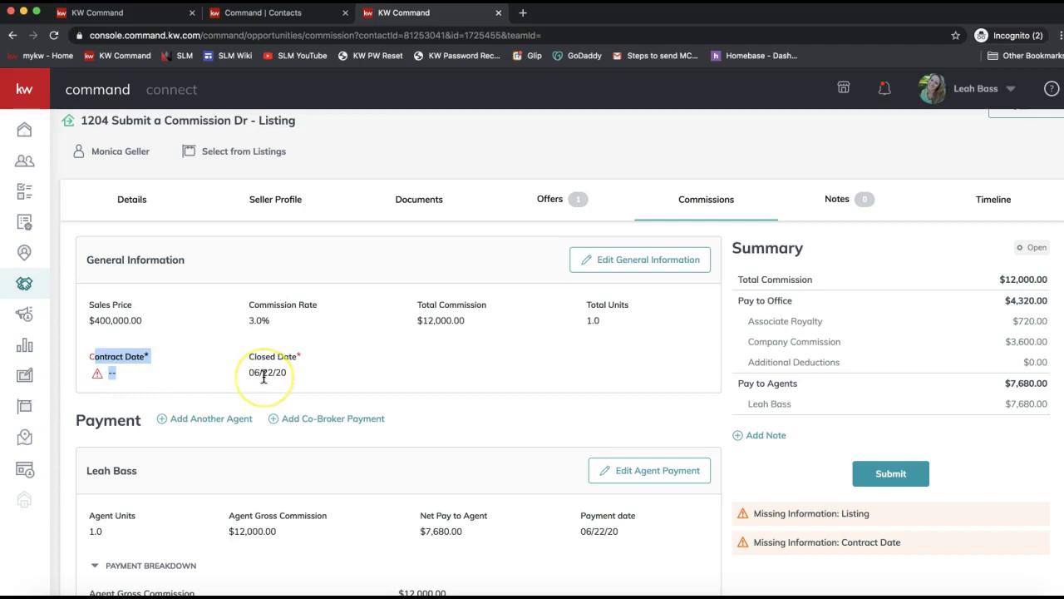
click(650, 269)
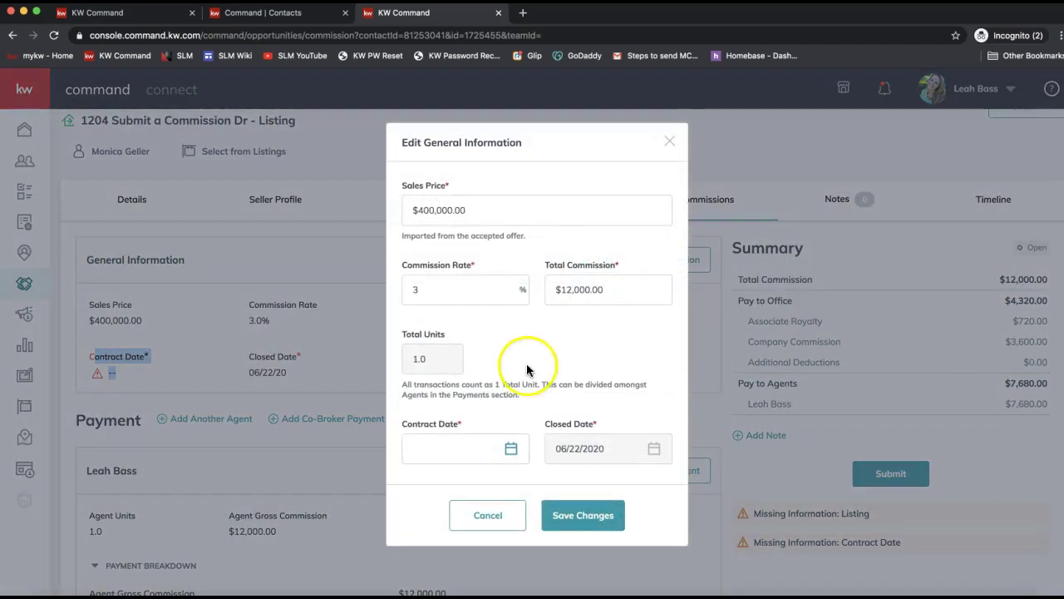
Step: Pick June 1, 2020 as the contract date and save the general information
click(437, 443)
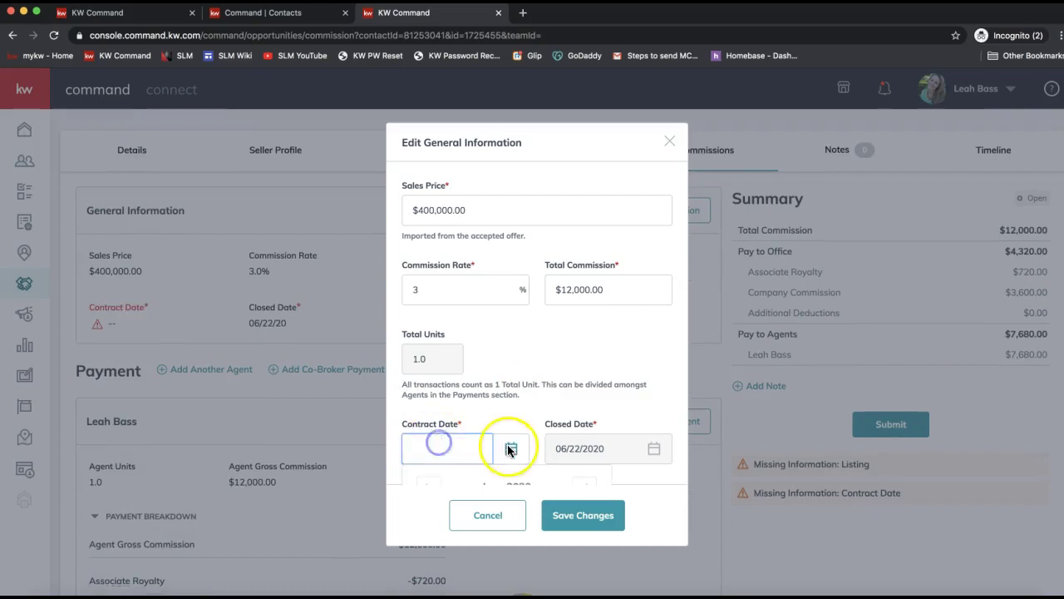
scroll(511, 449, down, 5)
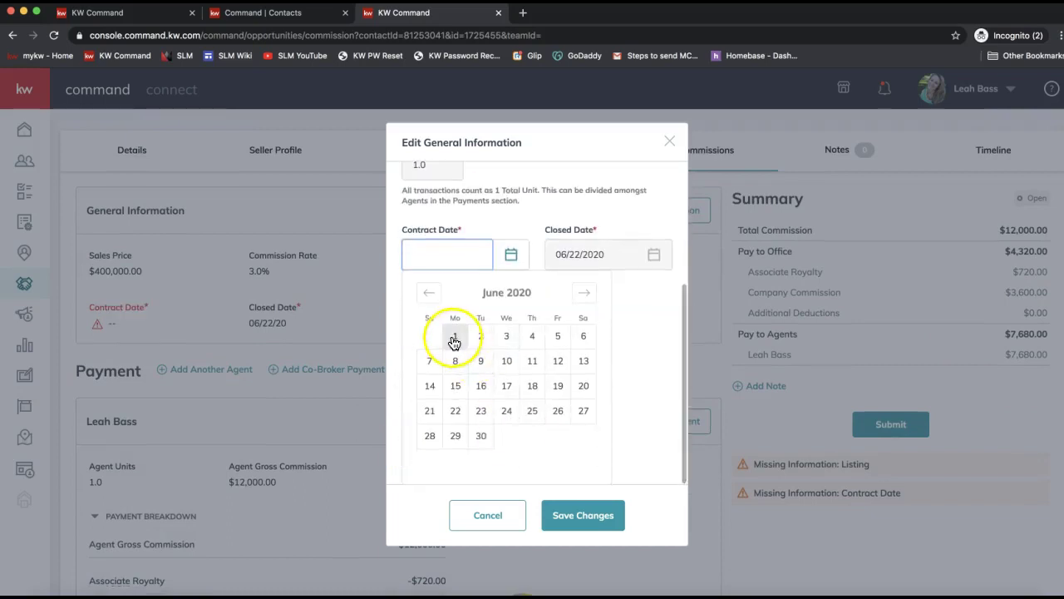
click(455, 341)
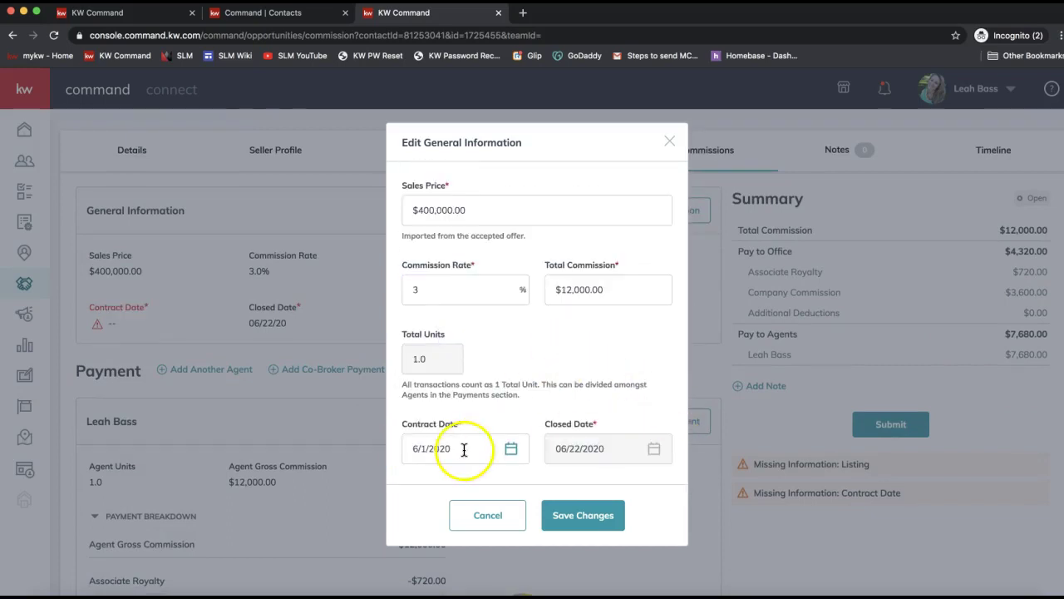
click(589, 515)
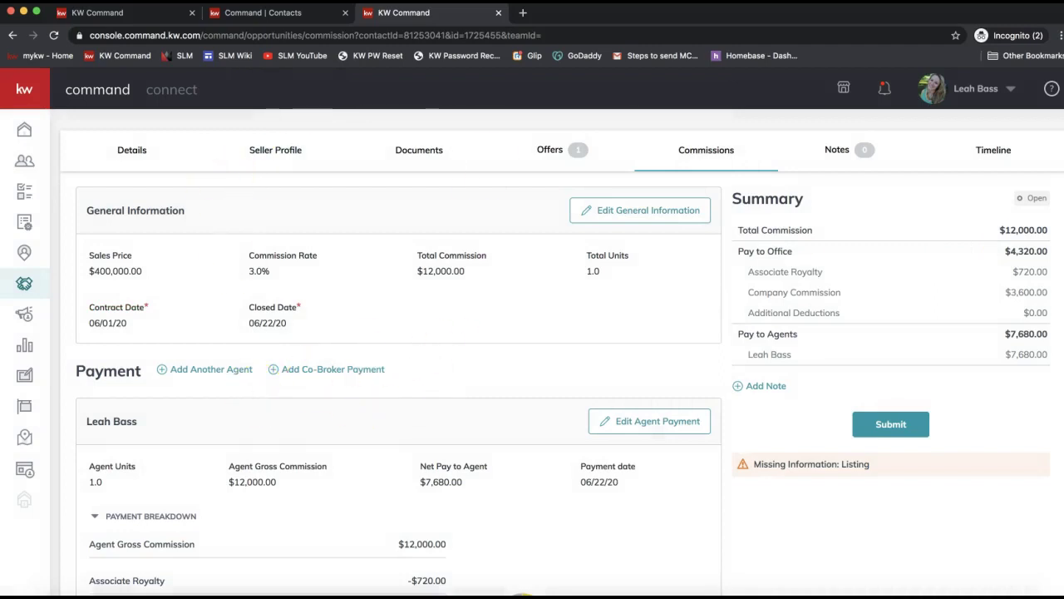
Step: Review the closed date on the first agent's payment card
drag(304, 328, 248, 308)
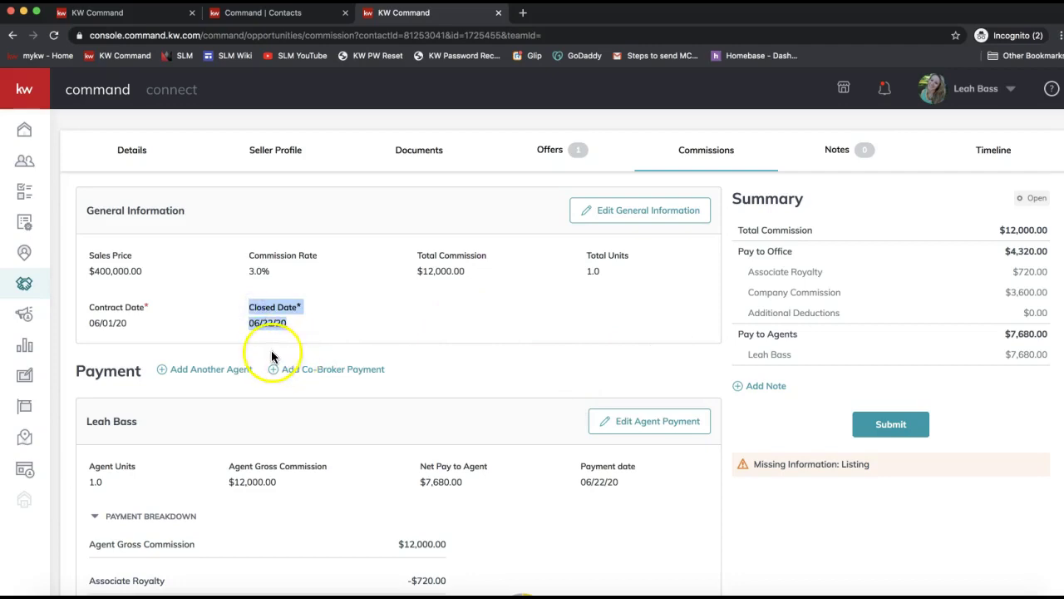
click(552, 170)
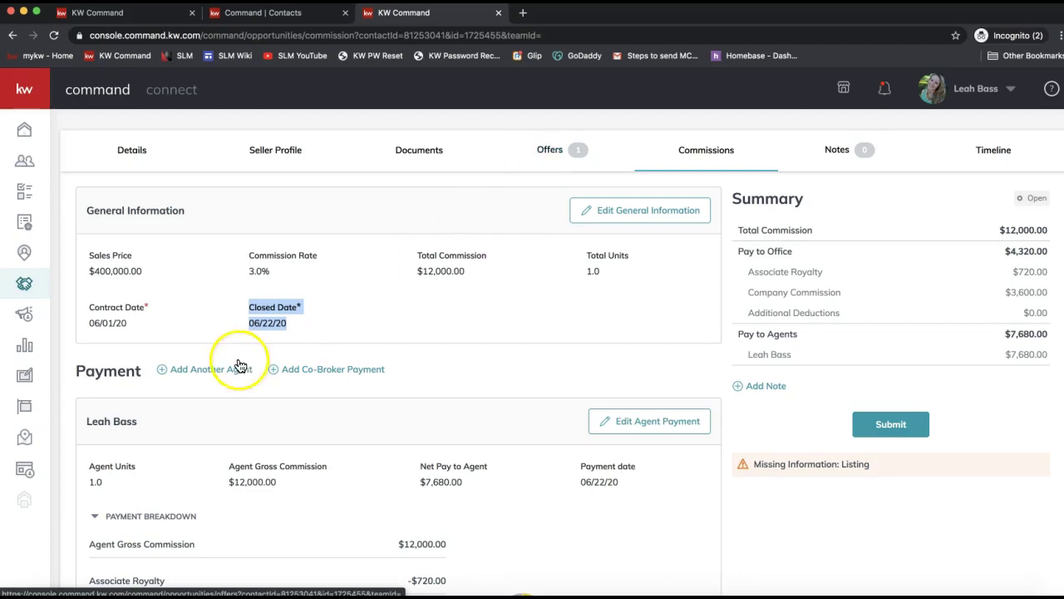
click(308, 333)
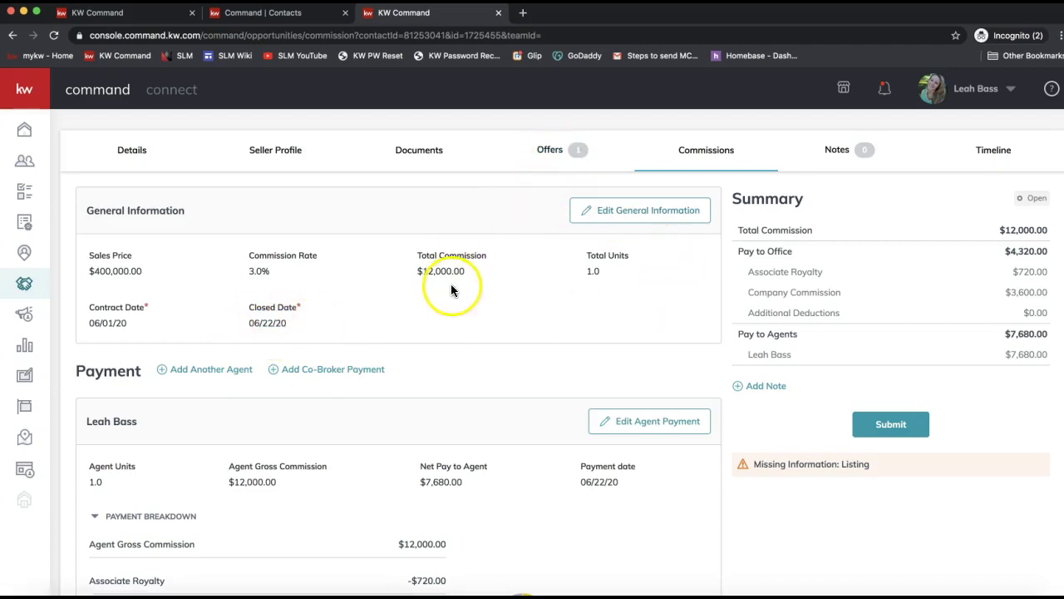
scroll(408, 332, down, 1)
scroll(407, 333, up, 3)
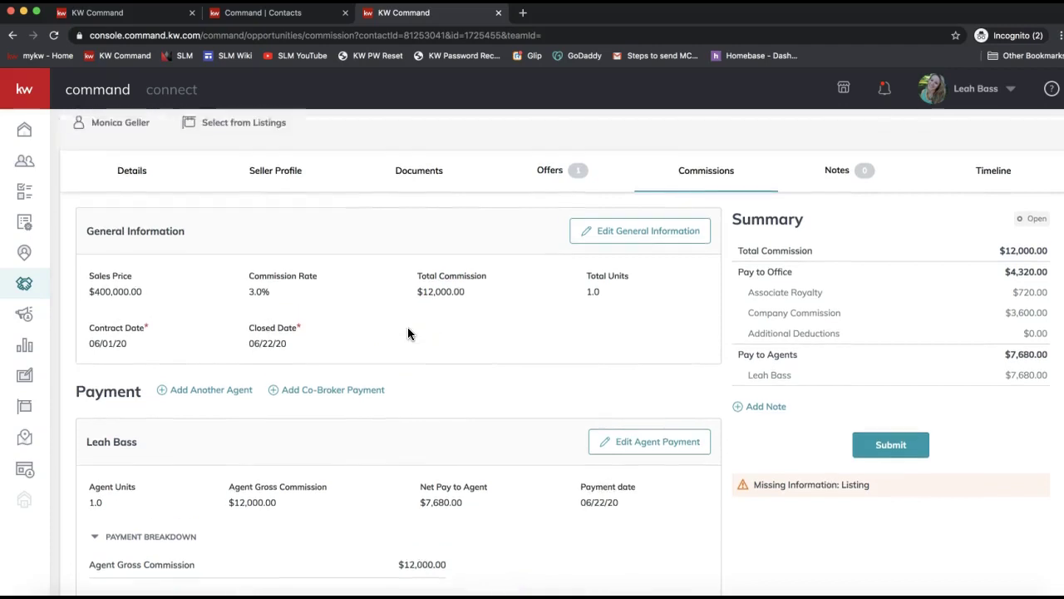
scroll(549, 391, down, 5)
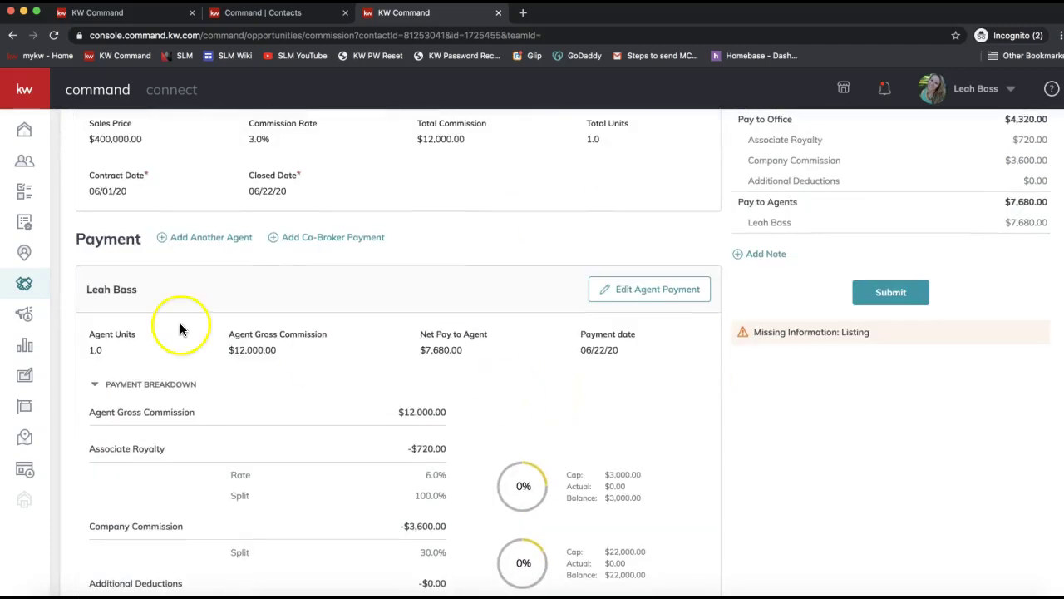
scroll(245, 250, down, 3)
scroll(245, 249, up, 1)
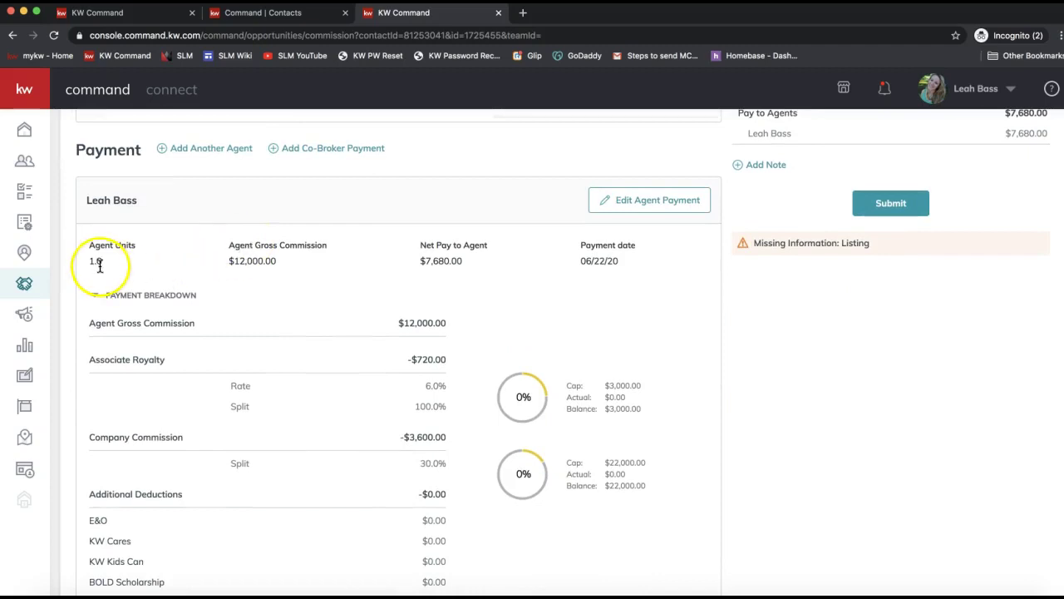
Step: Review the agent name, 1.0 units, $12,000.00 gross commission and net pay on the payment card
mouse_move(138, 207)
mouse_down()
mouse_move(64, 202)
mouse_move(142, 221)
mouse_up()
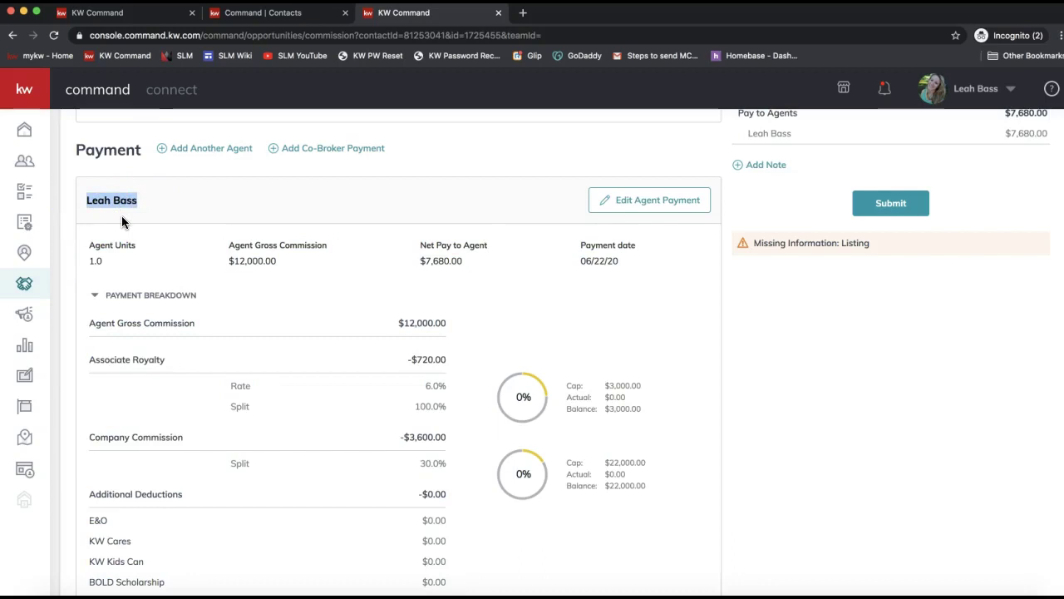
drag(117, 272, 87, 261)
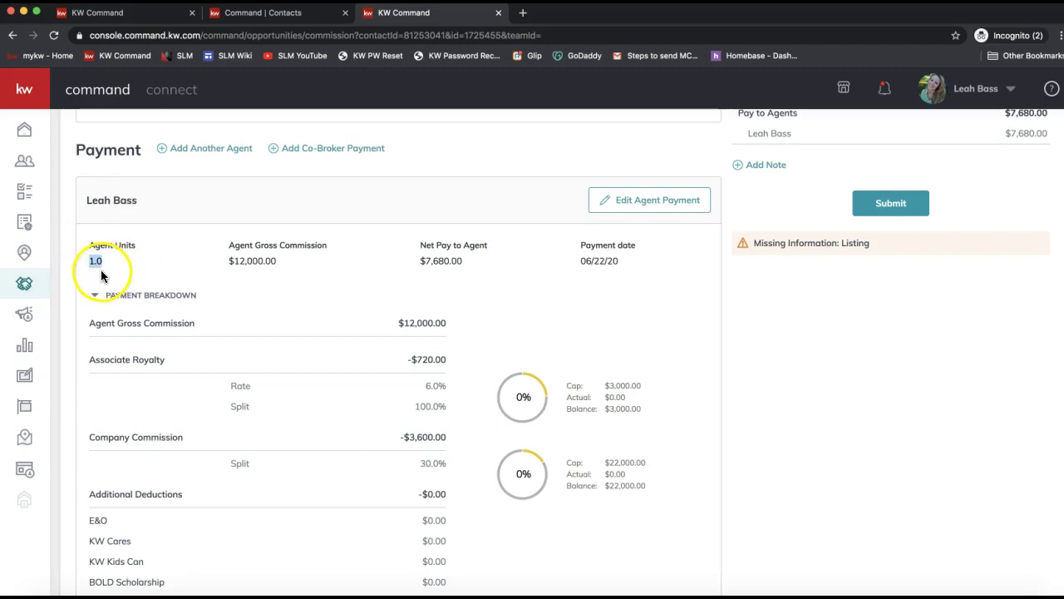
drag(281, 261, 226, 261)
drag(471, 263, 409, 263)
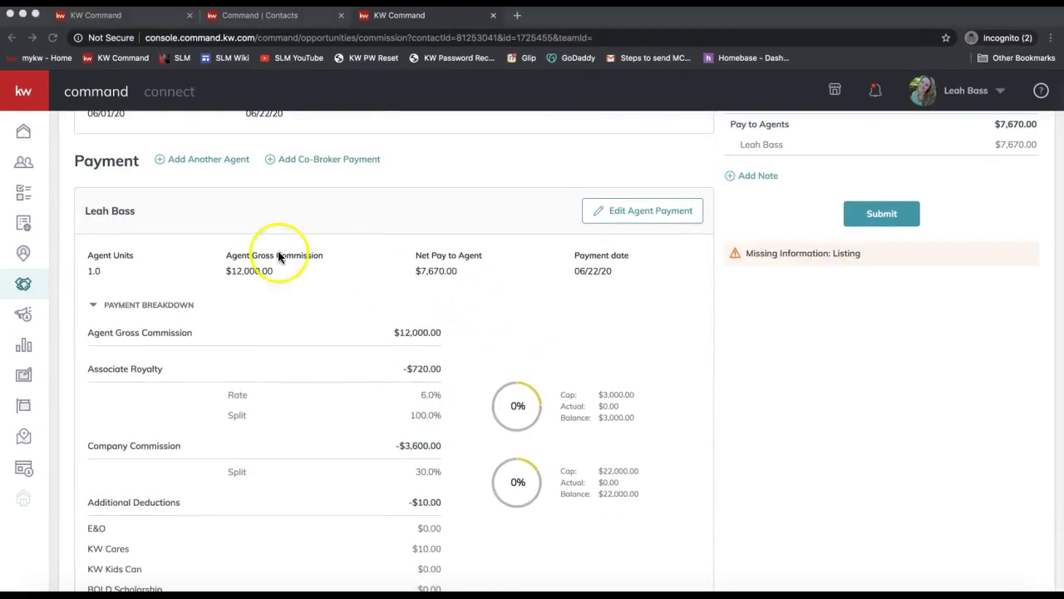
scroll(266, 250, up, 1)
click(258, 247)
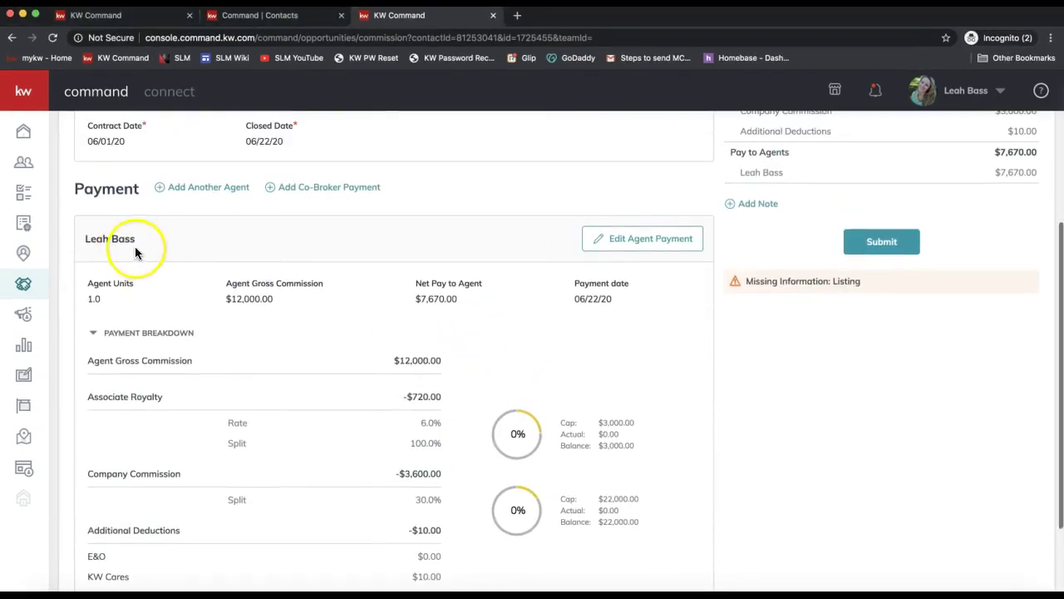
scroll(213, 240, up, 1)
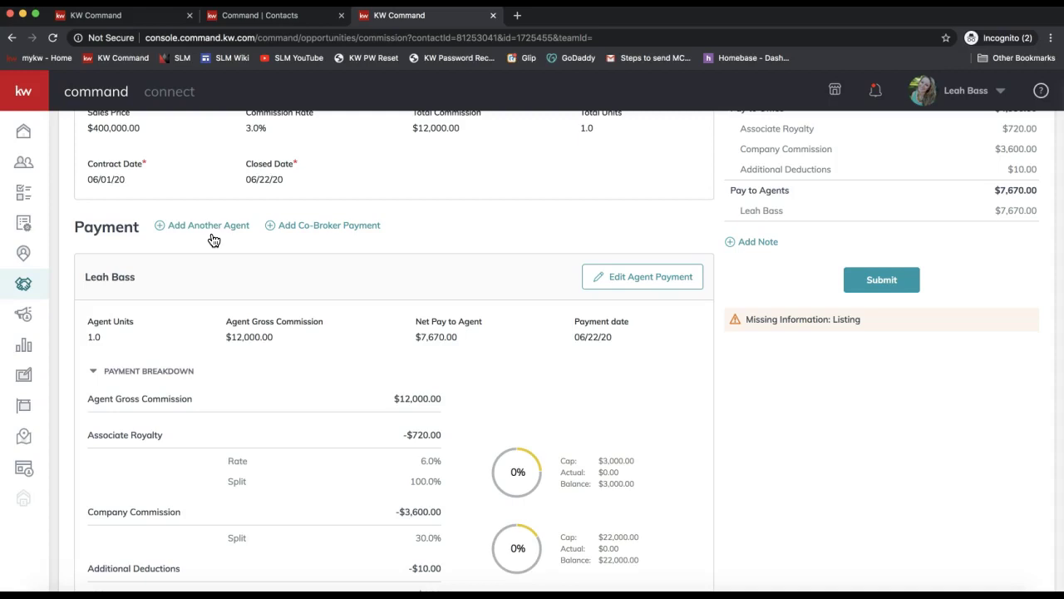
click(185, 235)
Step: Start adding a second agent and select the co-agent by name search
click(211, 236)
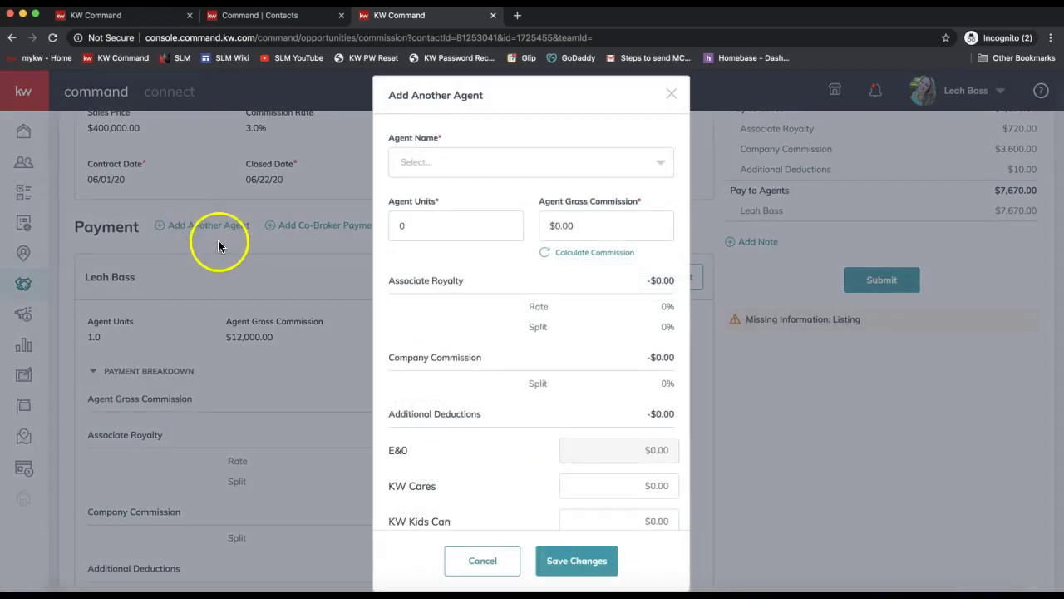
click(431, 161)
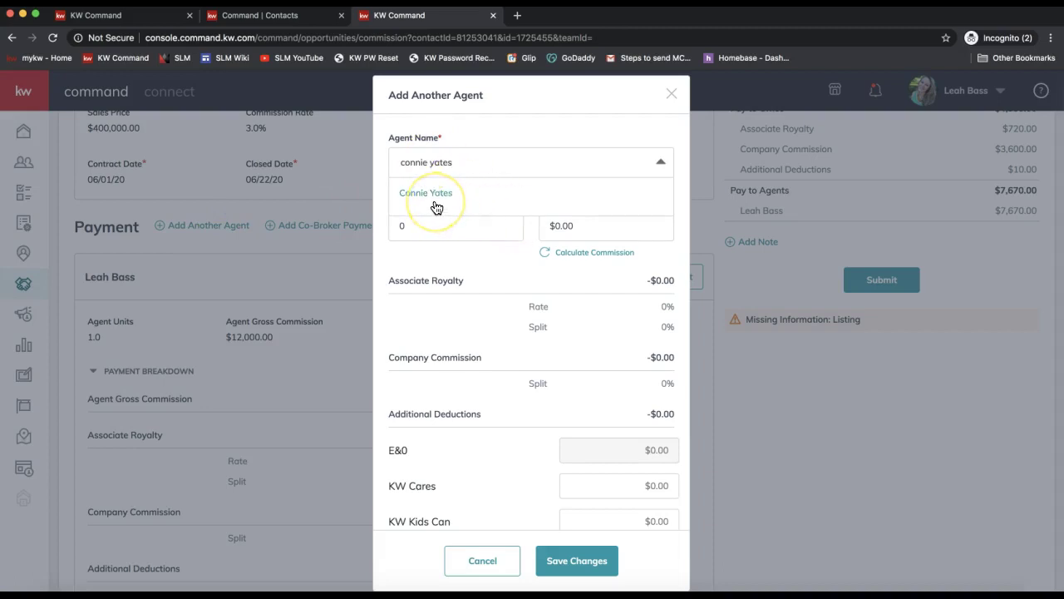
click(428, 207)
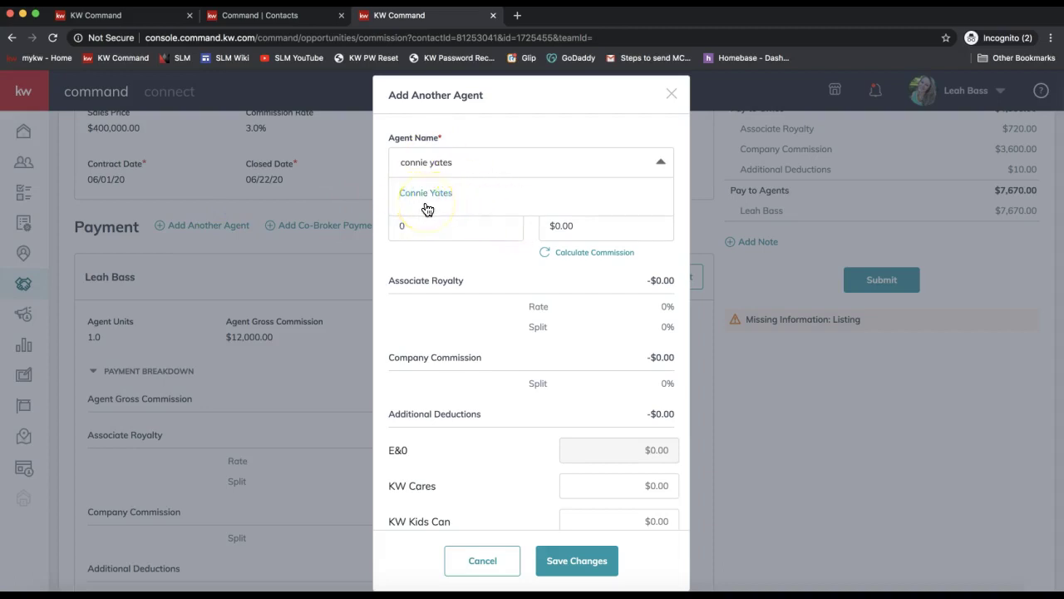
click(424, 197)
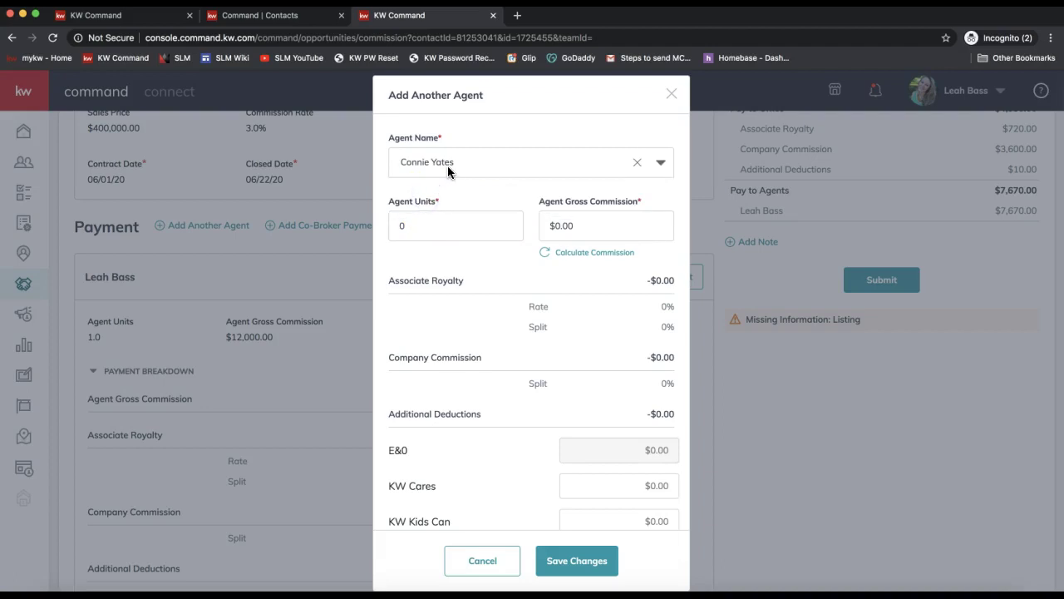
click(460, 181)
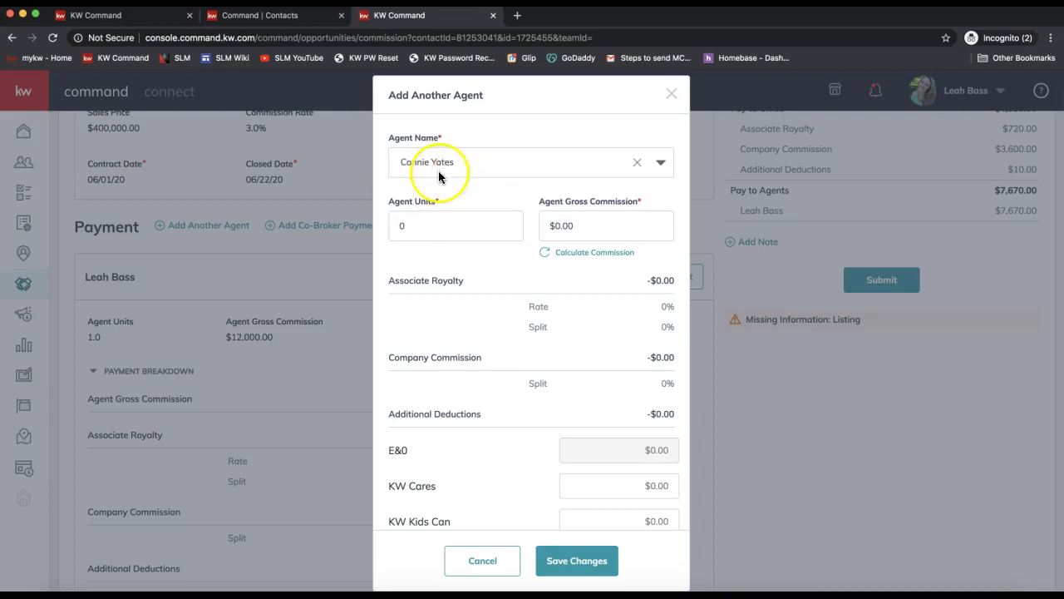
Step: Set the second agent's units to .3
click(439, 225)
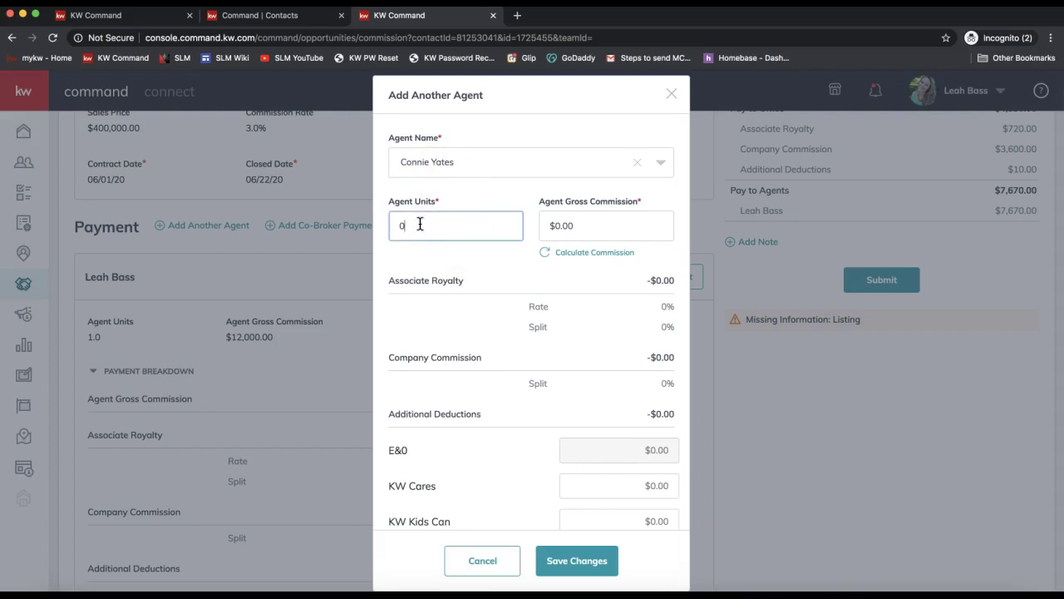
click(404, 230)
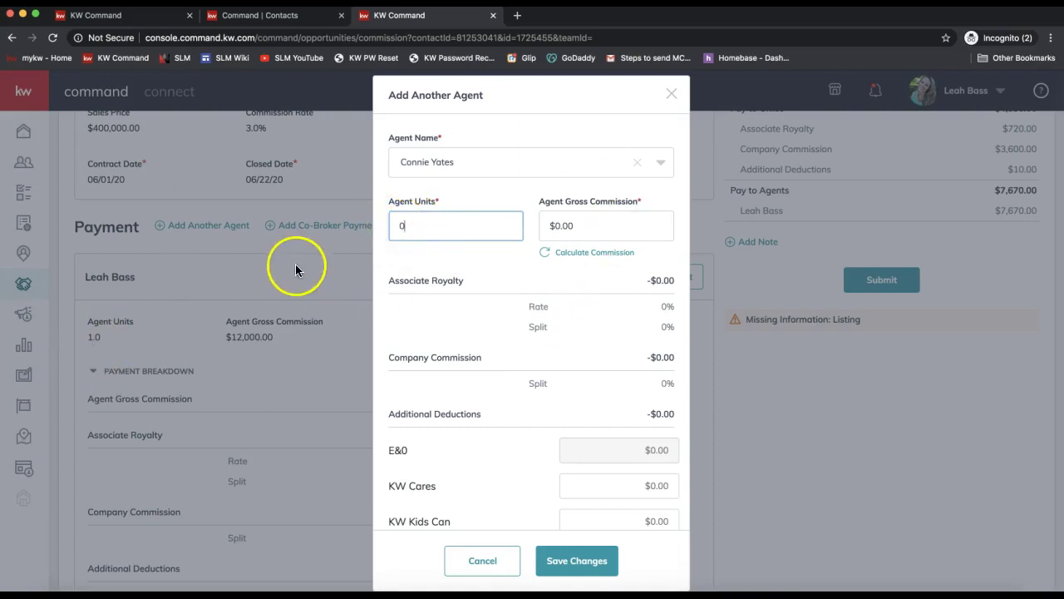
double_click(429, 232)
text(.)
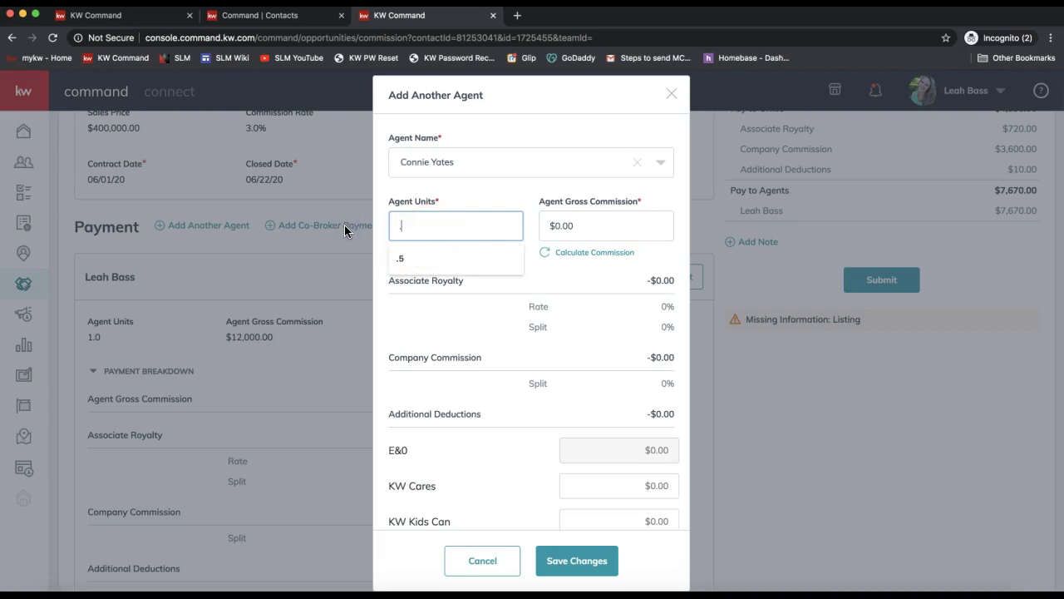
text(5)
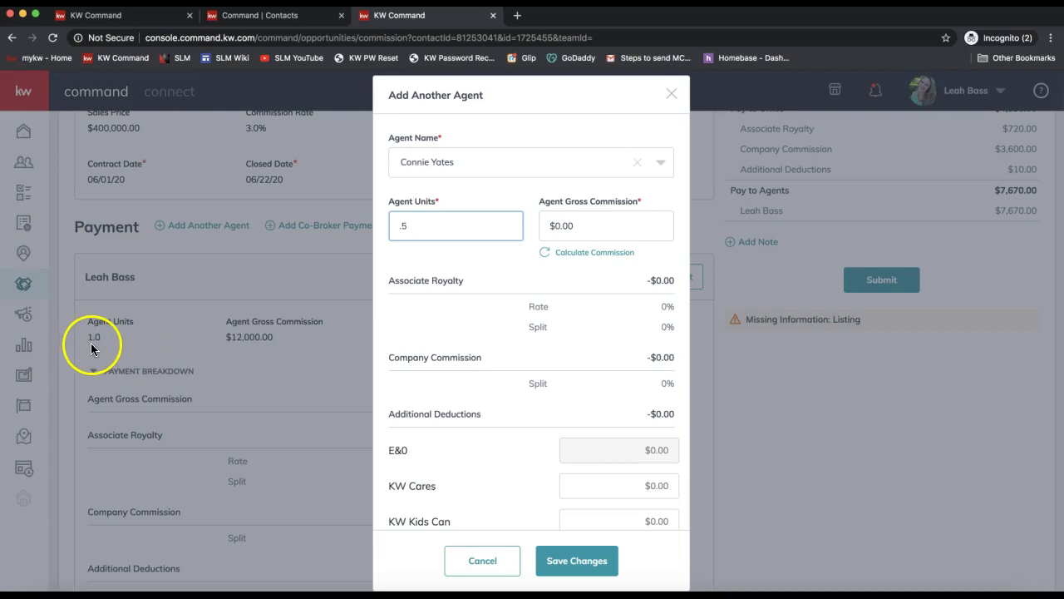
key(Left)
key(BackSpace)
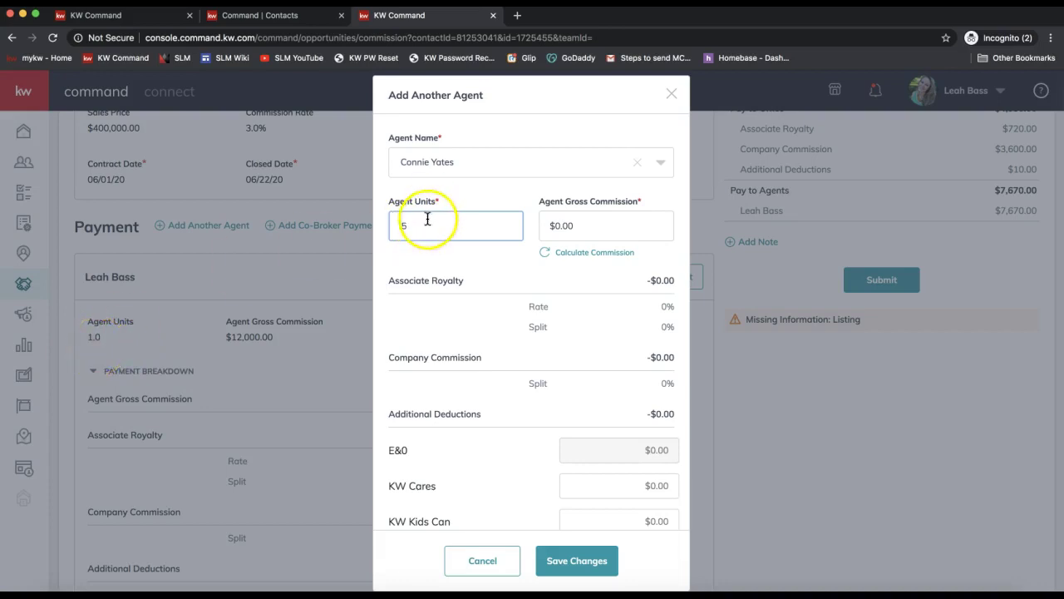
key(BackSpace)
text(.)
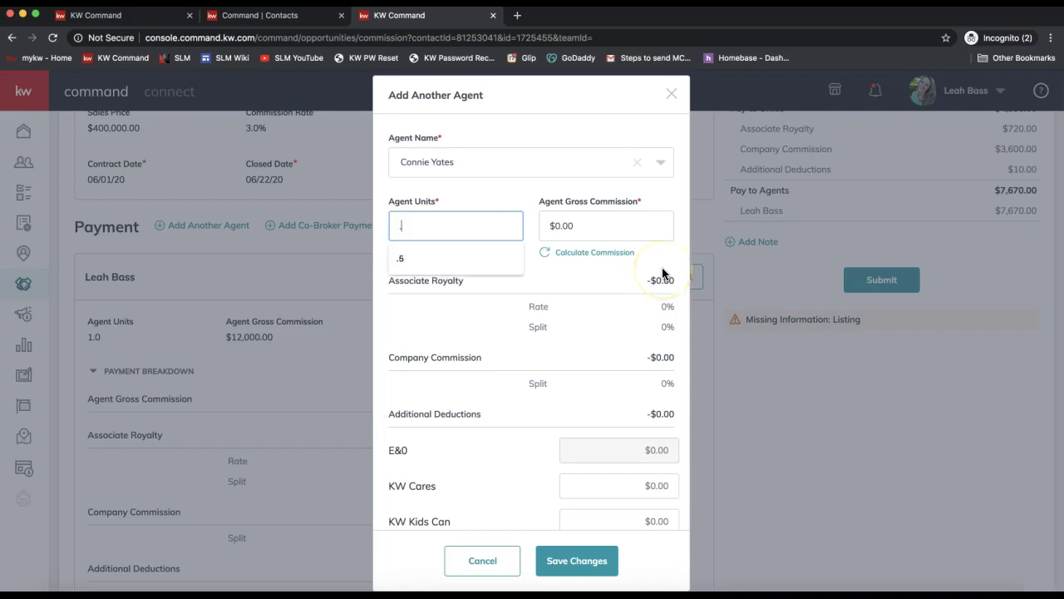
text(3)
click(557, 240)
click(472, 229)
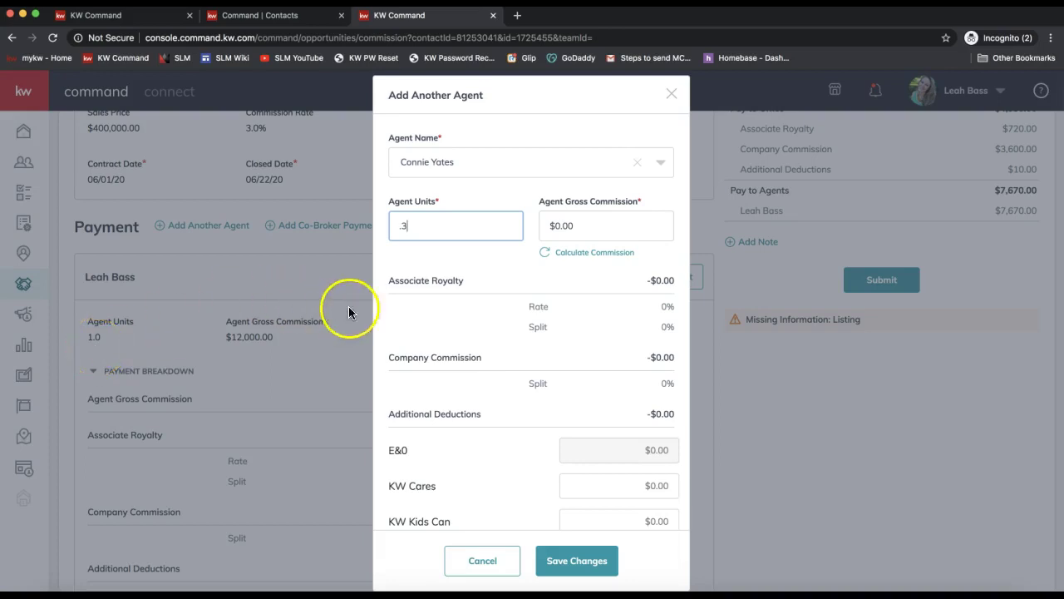
click(582, 255)
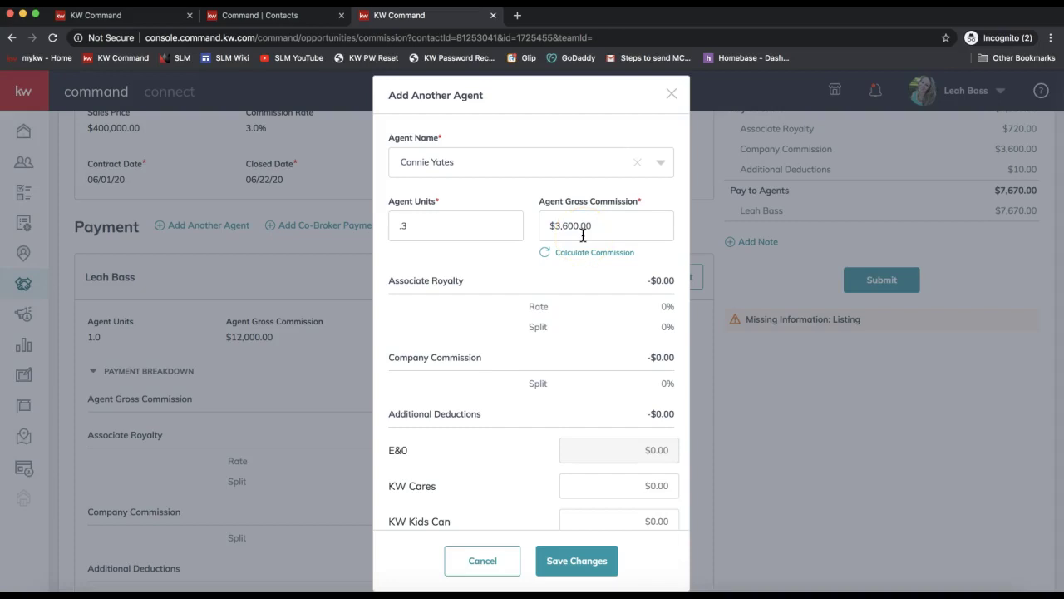
scroll(654, 357, down, 1)
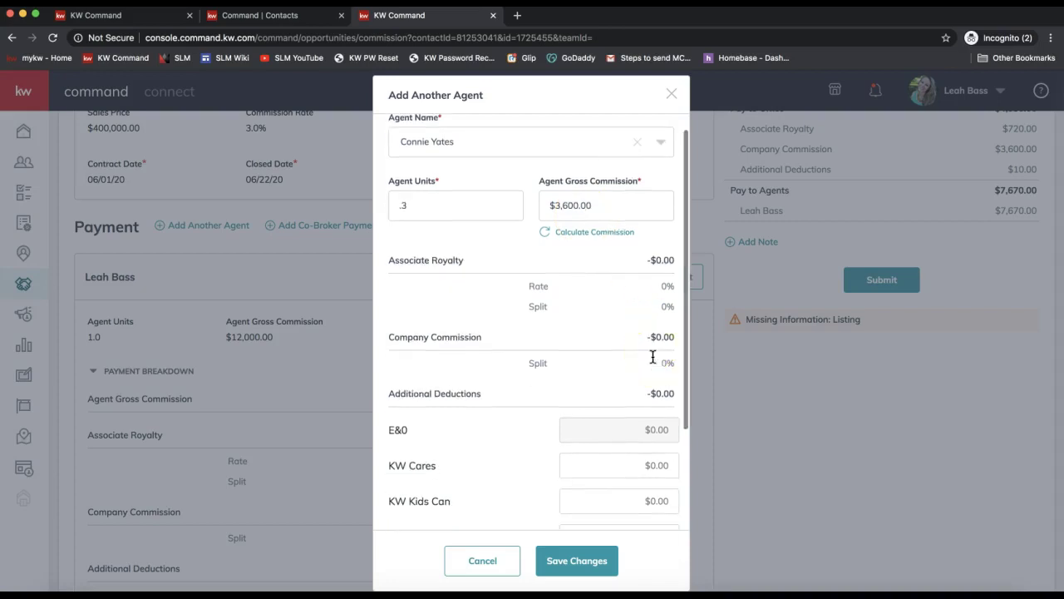
scroll(654, 357, down, 5)
scroll(654, 357, up, 4)
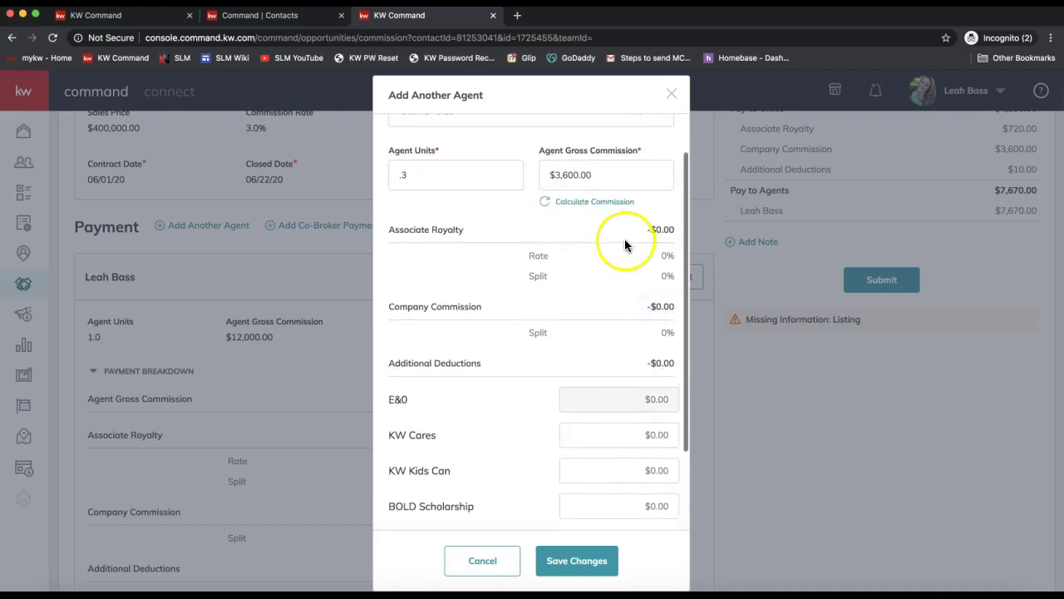
scroll(624, 239, up, 2)
scroll(643, 359, down, 5)
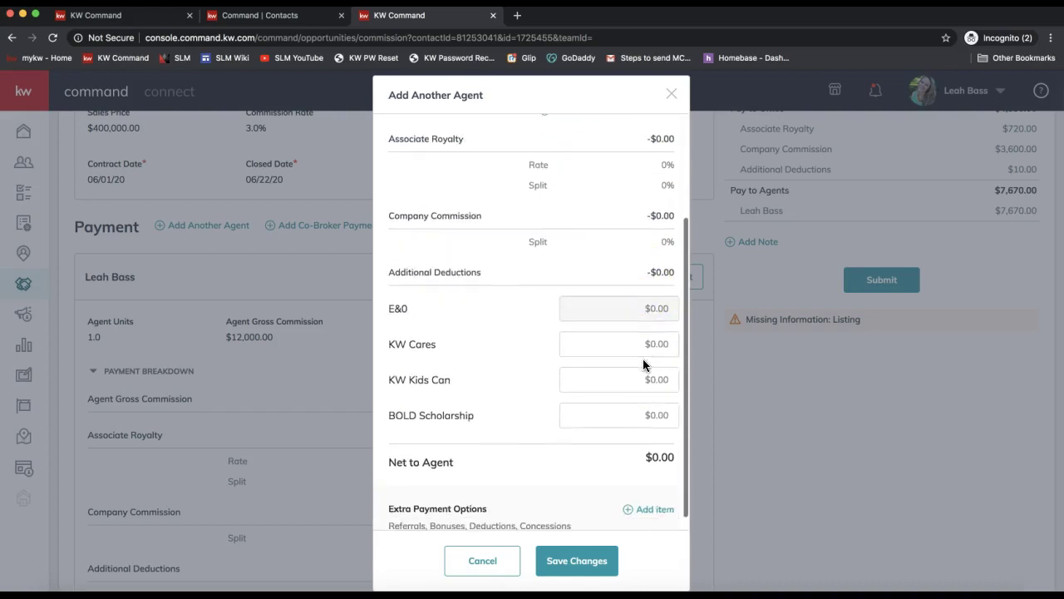
click(630, 344)
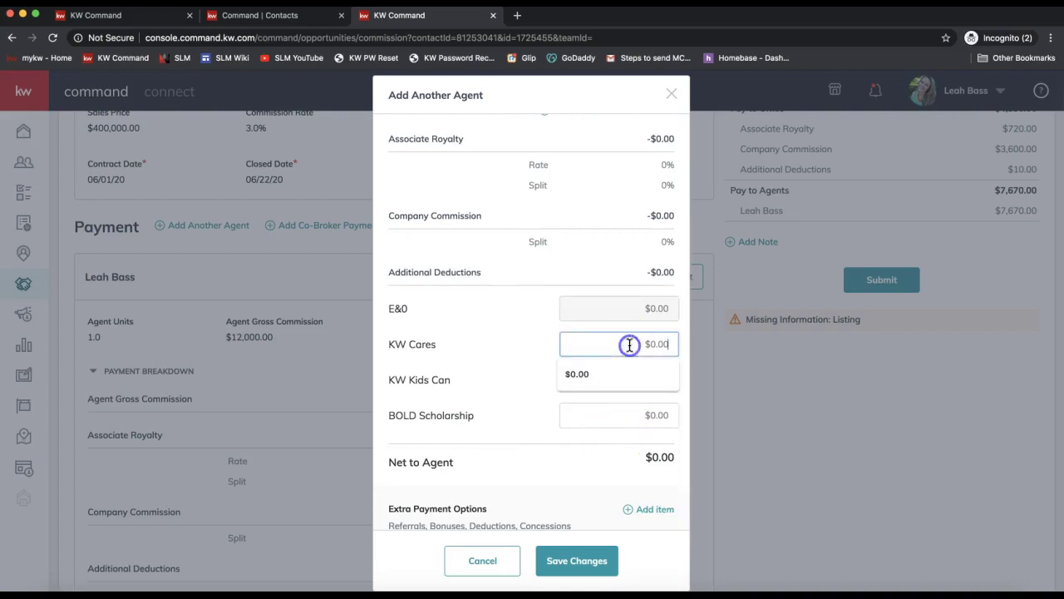
click(479, 349)
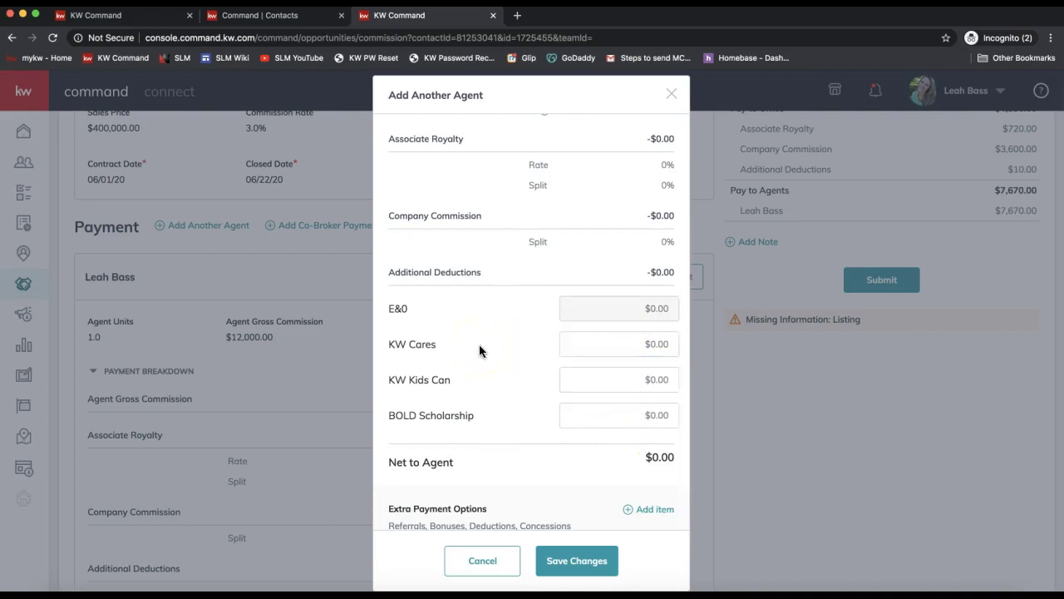
scroll(656, 374, down, 1)
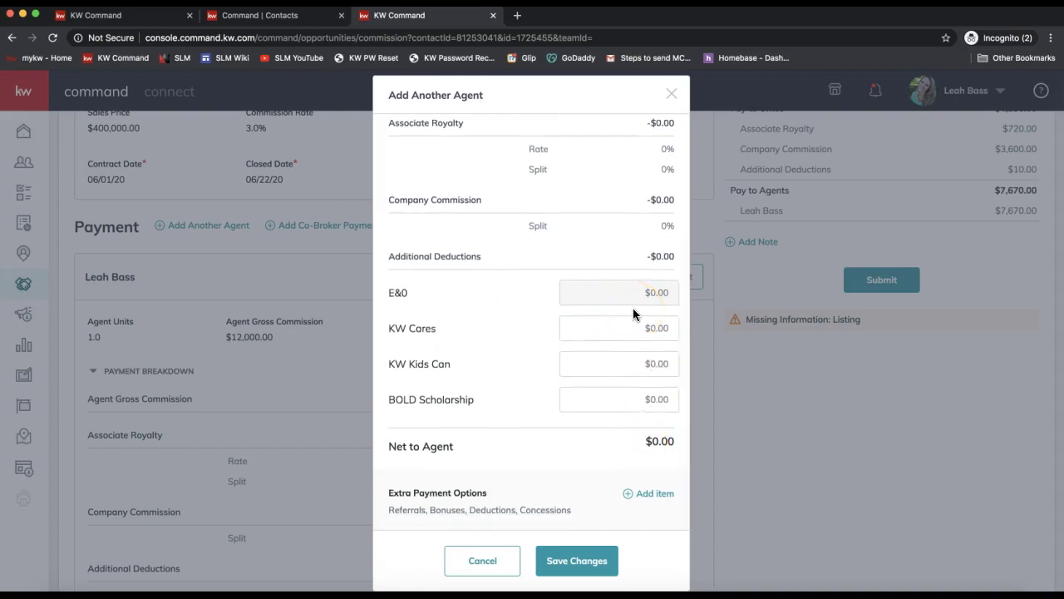
click(655, 492)
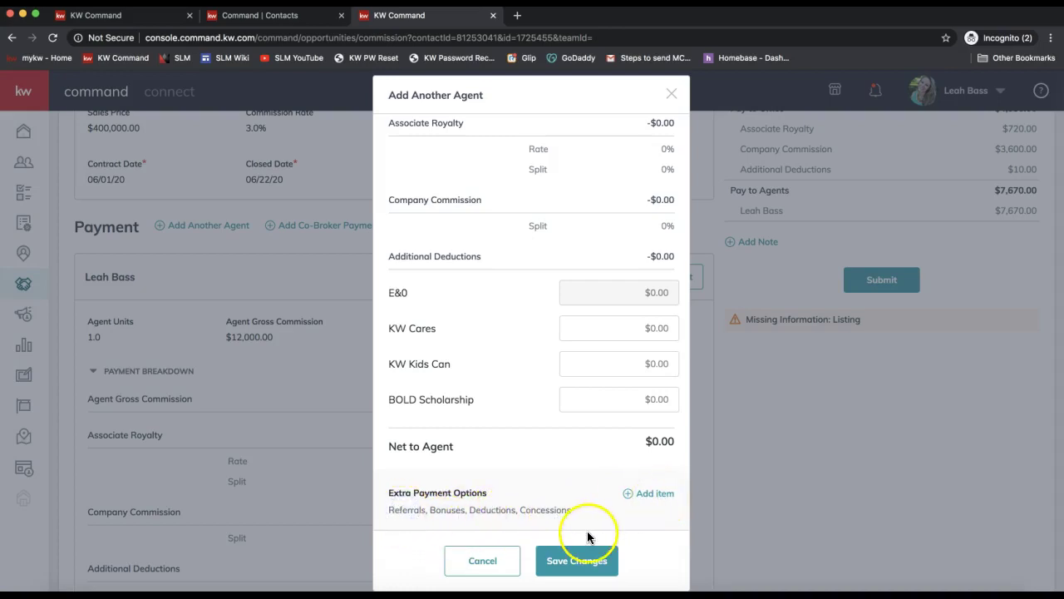
triple_click(551, 509)
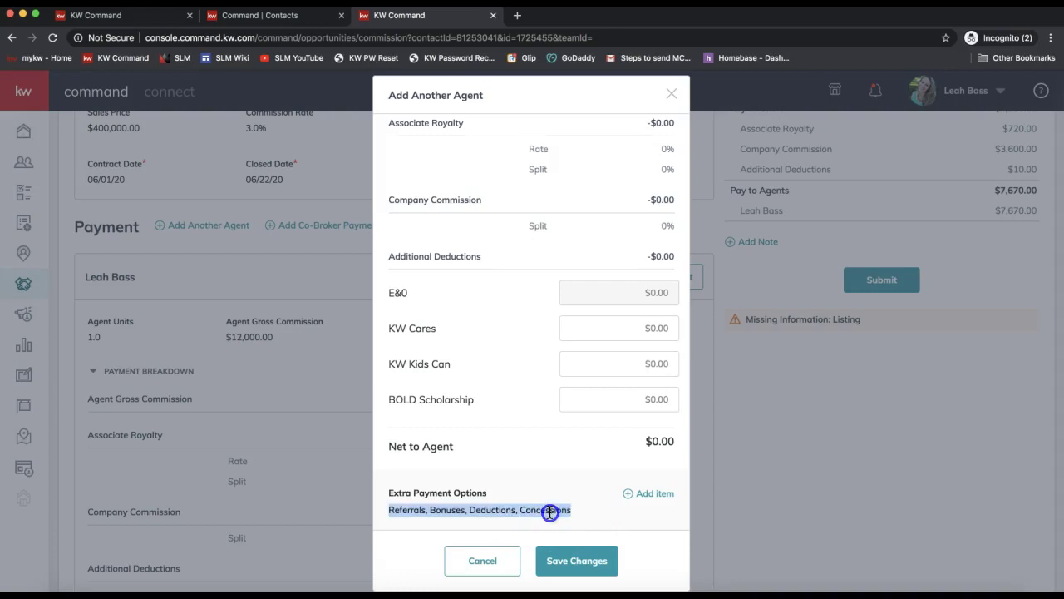
click(465, 504)
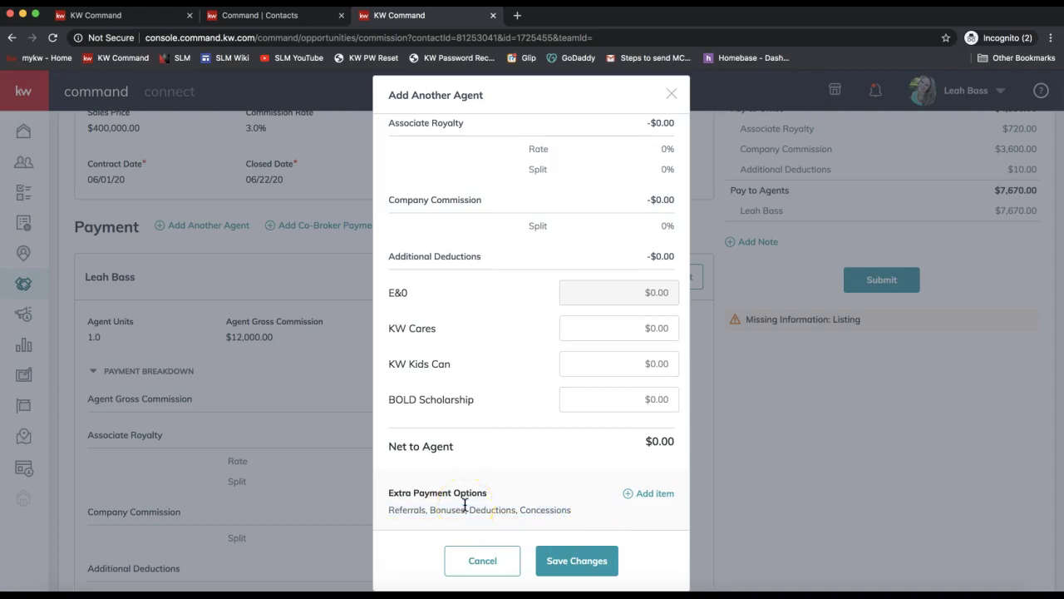
Step: Save the second agent's payment and review its 0.3 units, $3,600.00 gross and $2,304.00 net
click(575, 570)
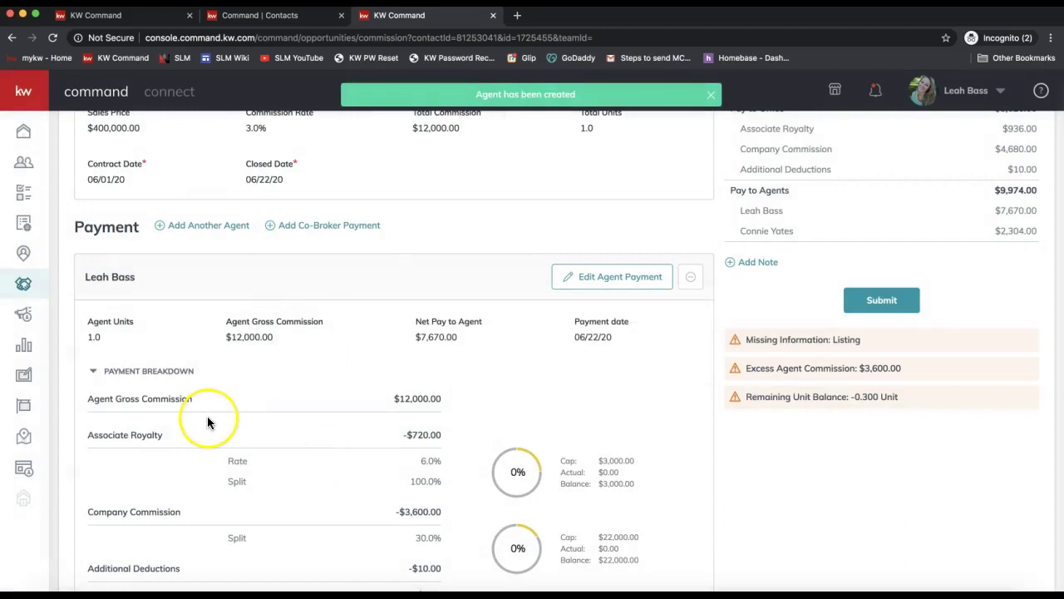
scroll(208, 422, down, 10)
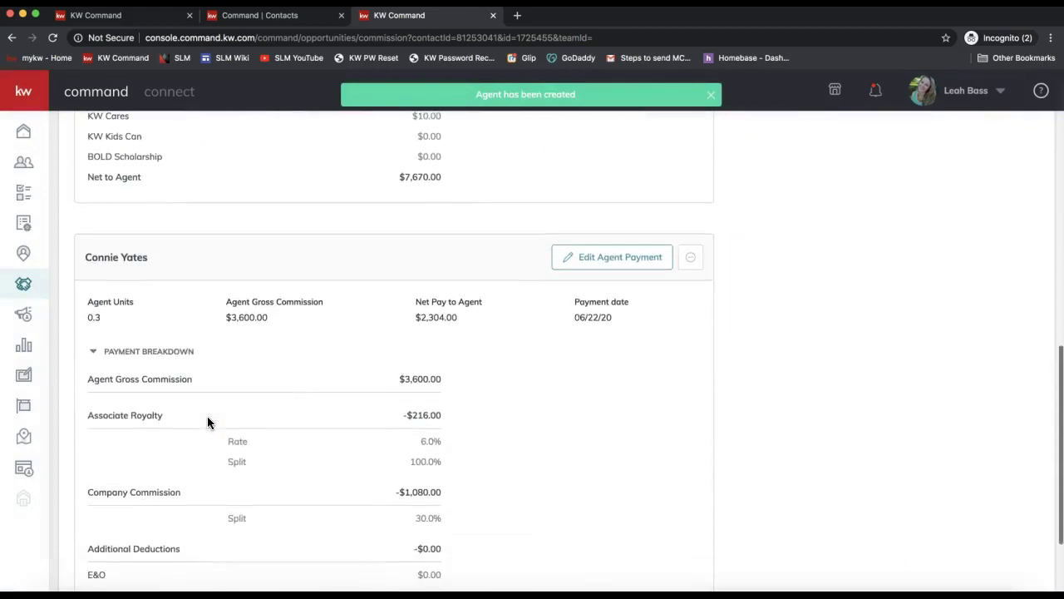
triple_click(108, 257)
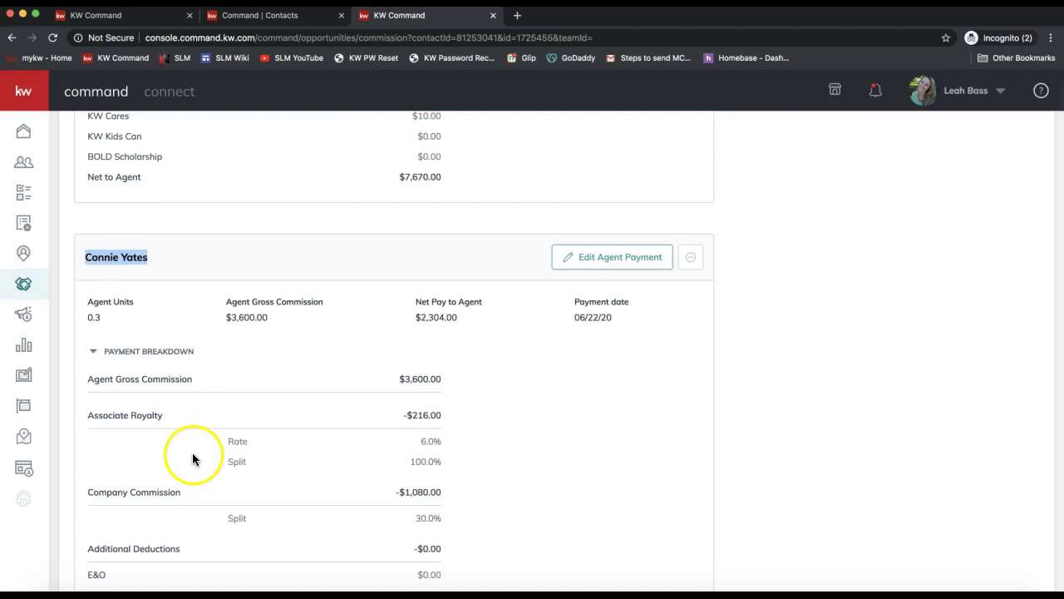
drag(98, 312, 77, 316)
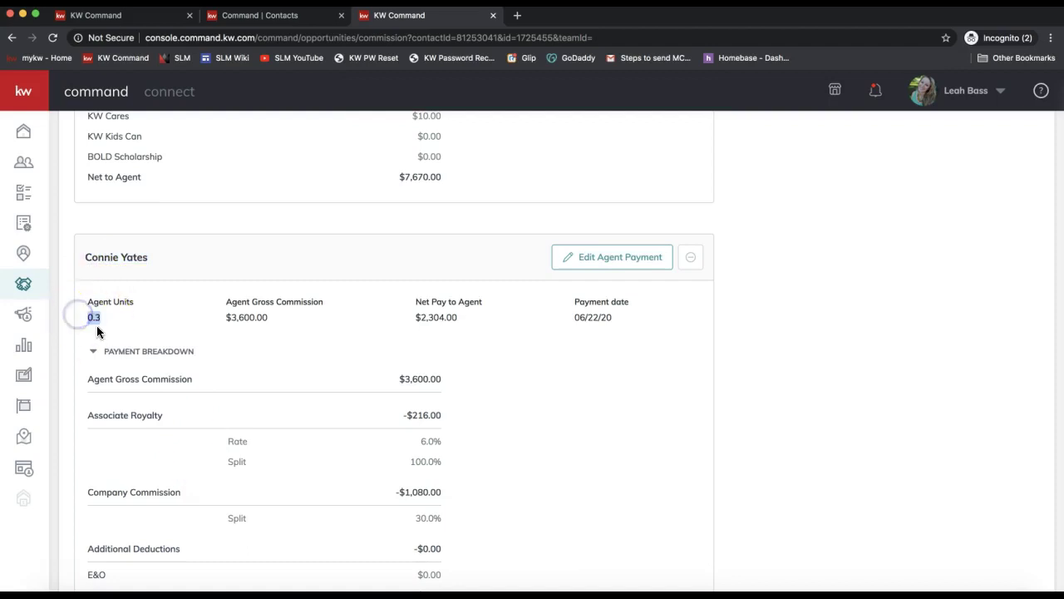
click(96, 330)
click(100, 315)
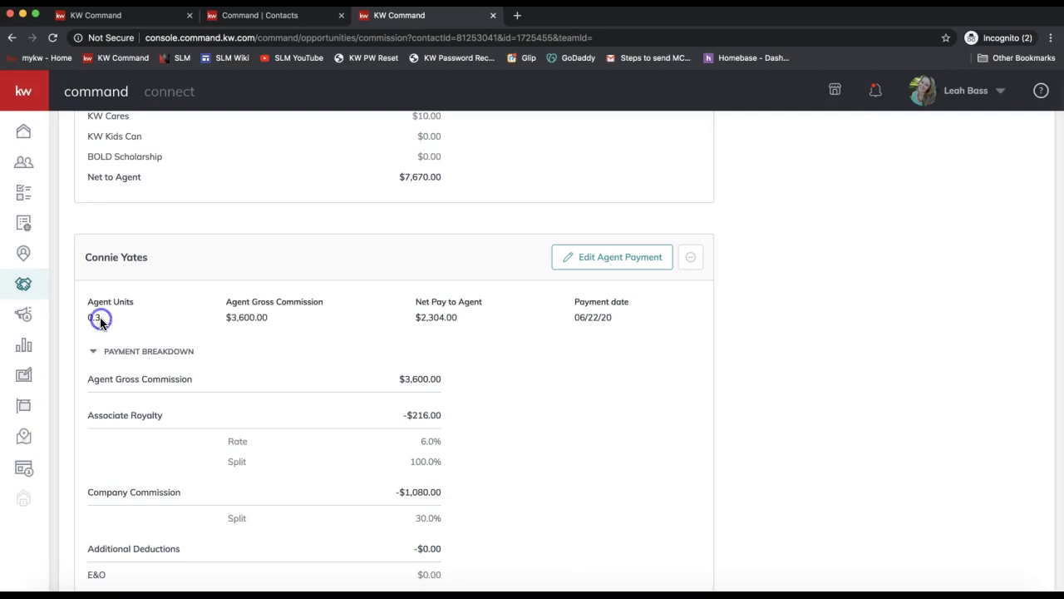
click(107, 323)
drag(106, 322, 88, 319)
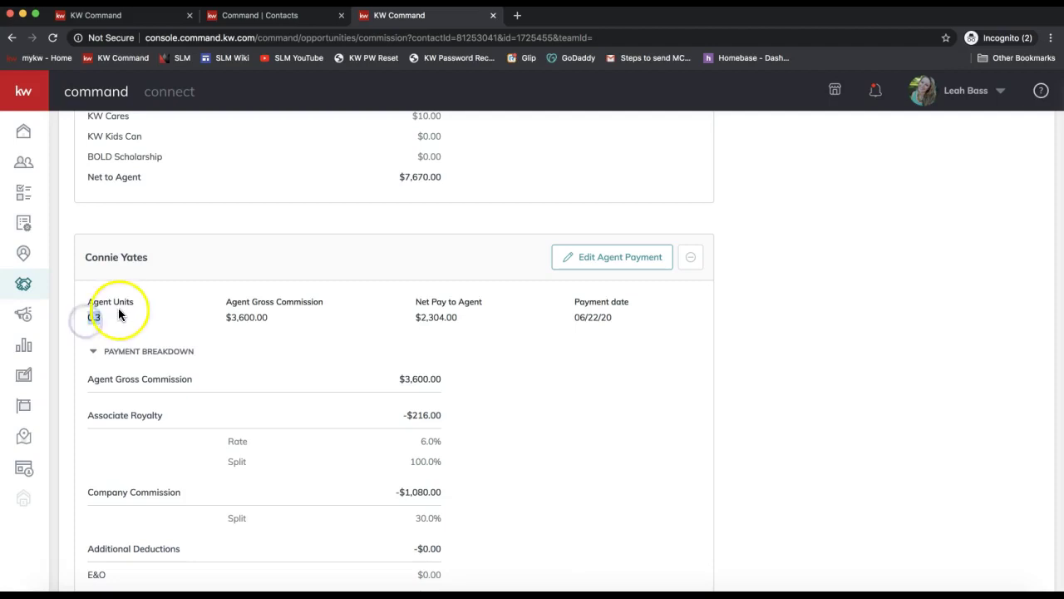
scroll(172, 337, up, 1)
drag(159, 295, 109, 300)
click(76, 305)
scroll(158, 329, up, 10)
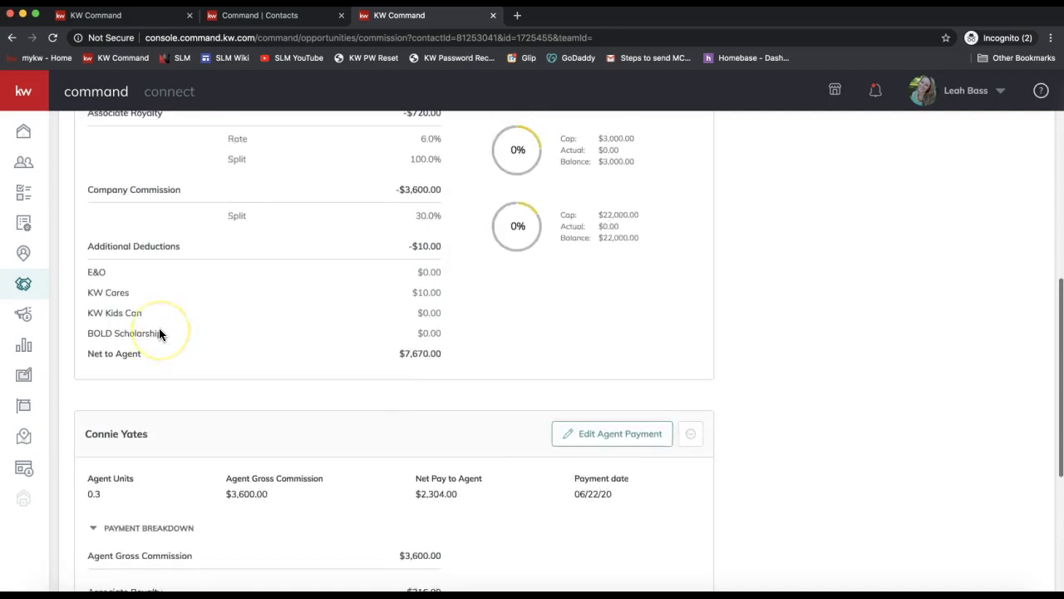
scroll(159, 327, up, 1)
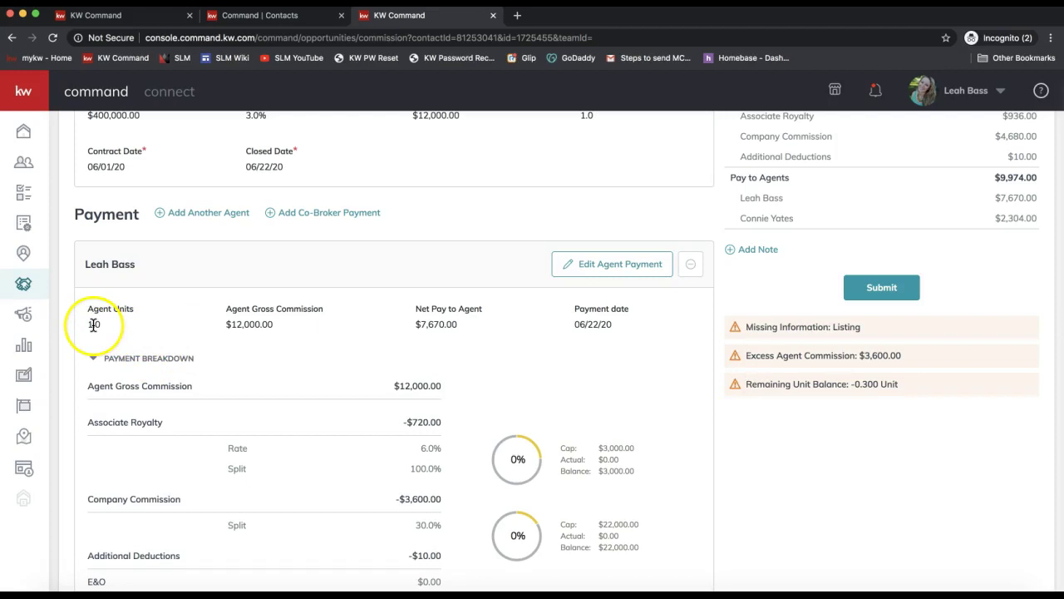
drag(90, 324, 130, 332)
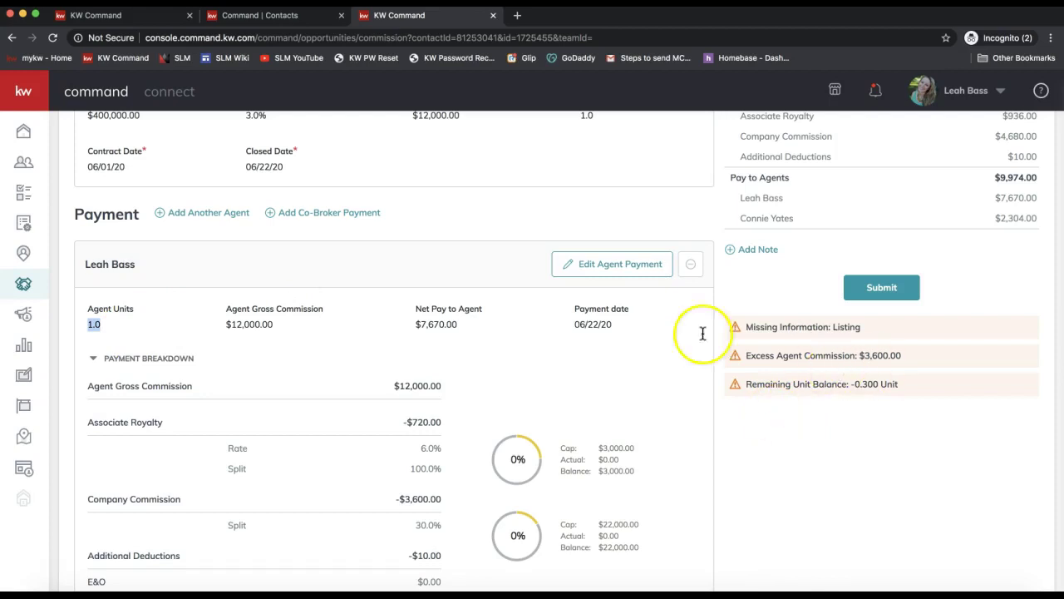
click(94, 326)
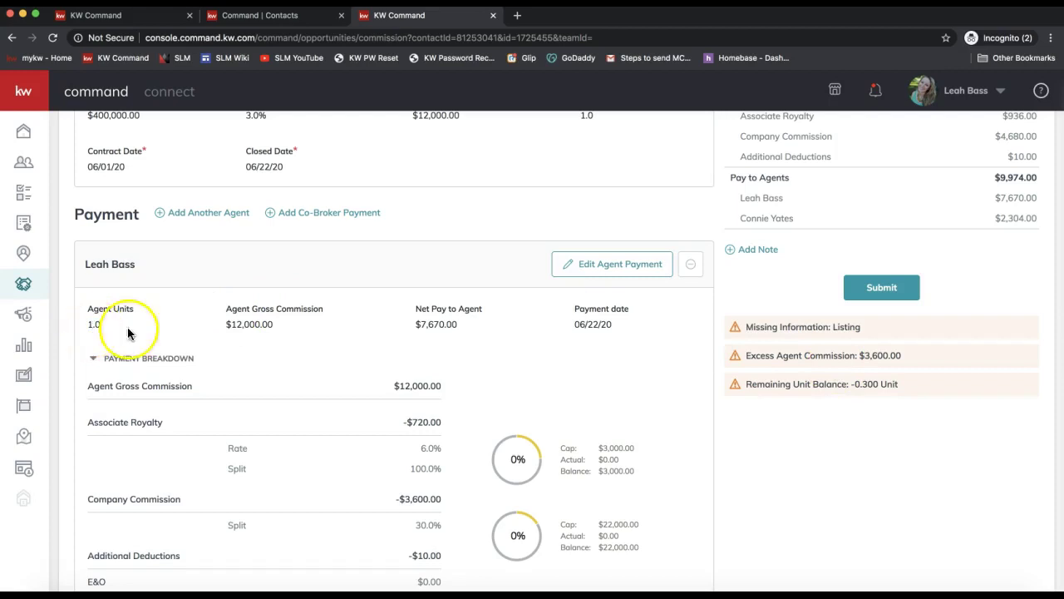
click(251, 323)
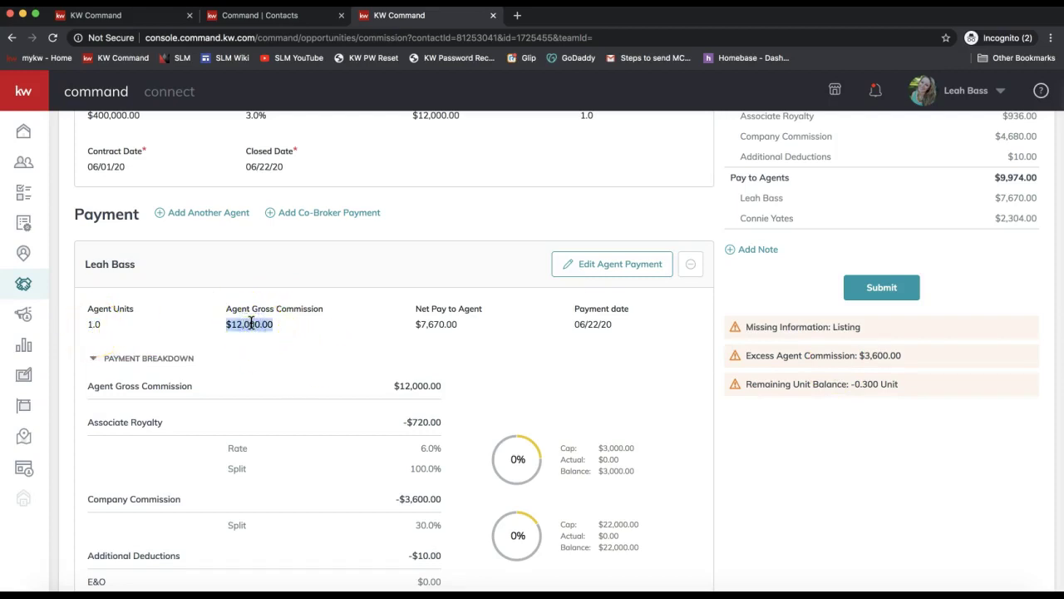
click(91, 325)
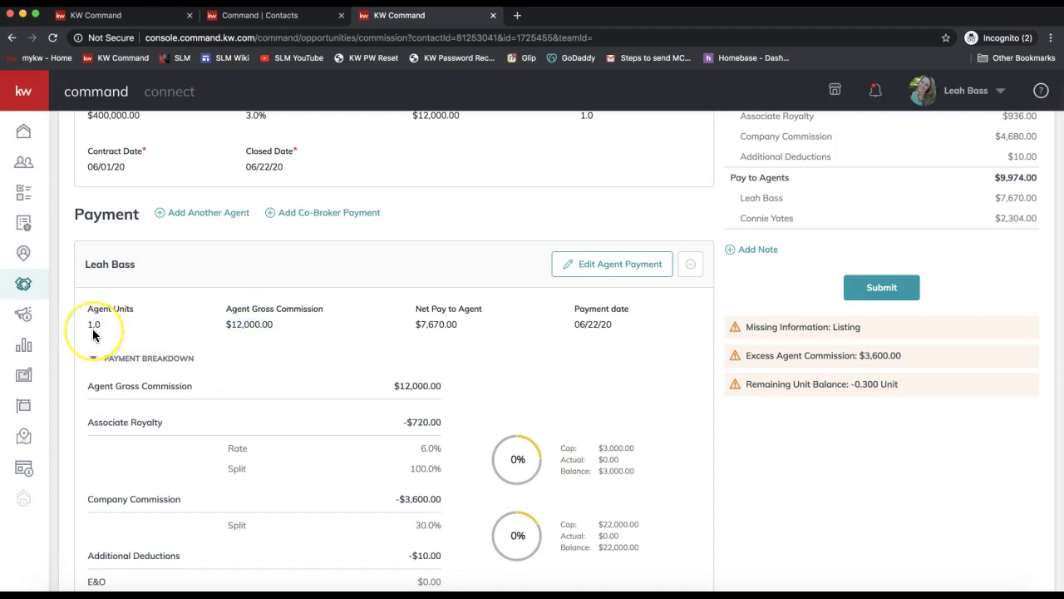
Step: Change the first agent's units from 1 to .7, recalculating gross commission to $8,400.00
click(617, 275)
drag(444, 228, 364, 232)
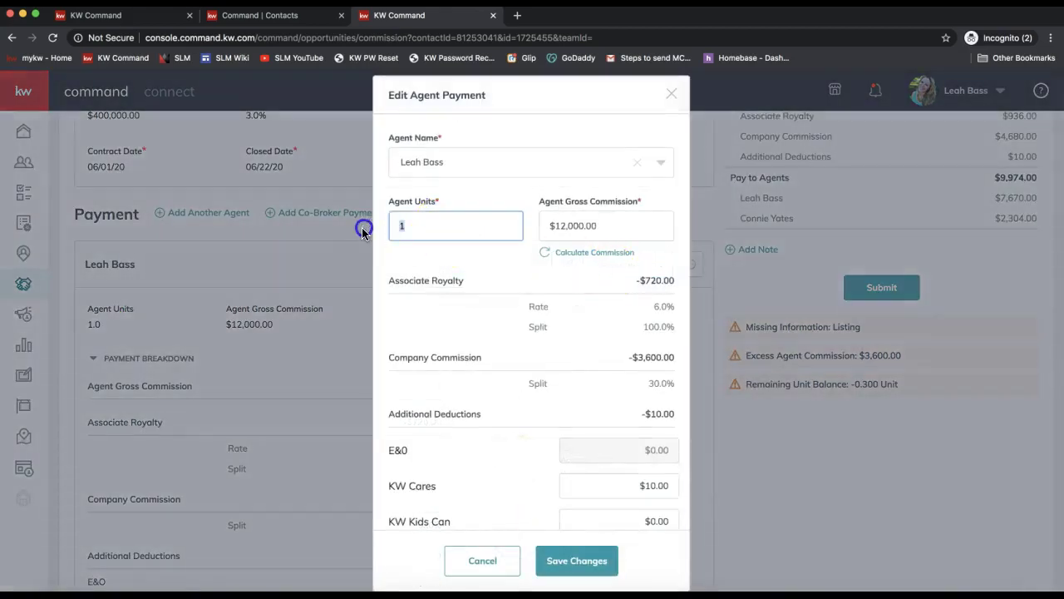
text(.7)
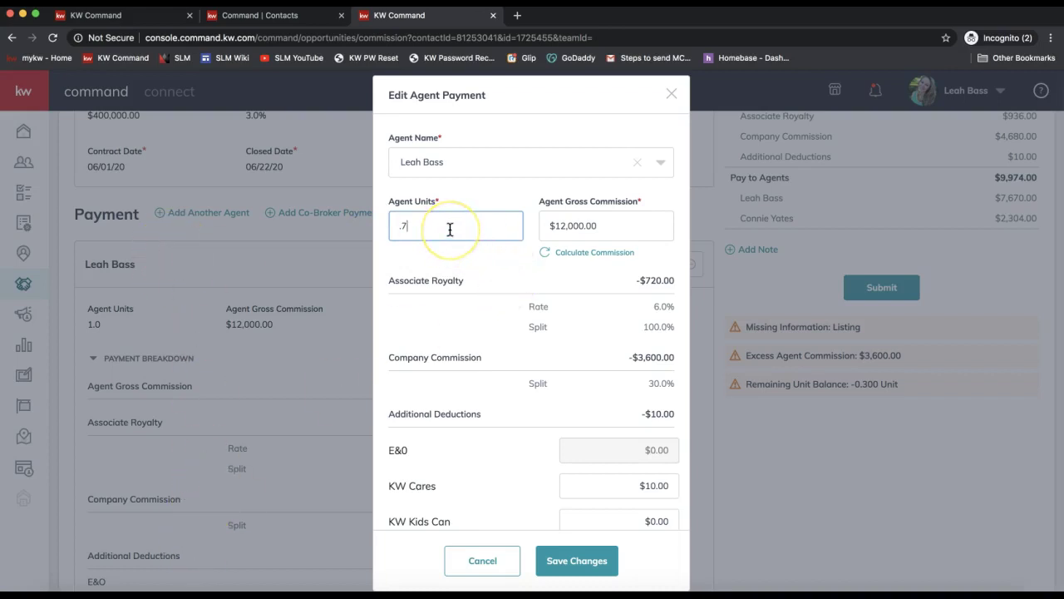
click(596, 258)
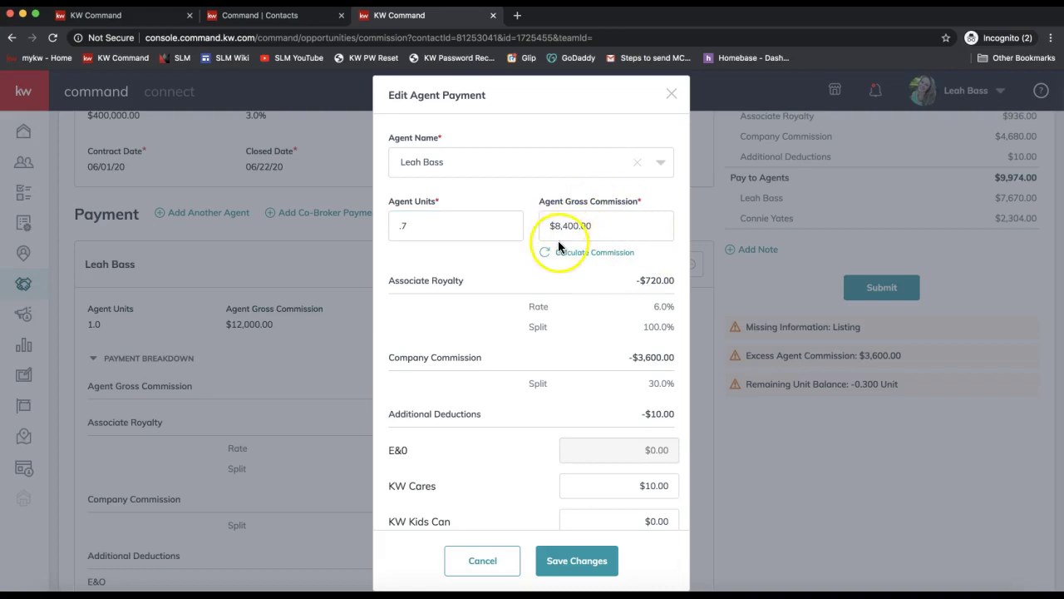
drag(675, 280, 640, 280)
click(649, 360)
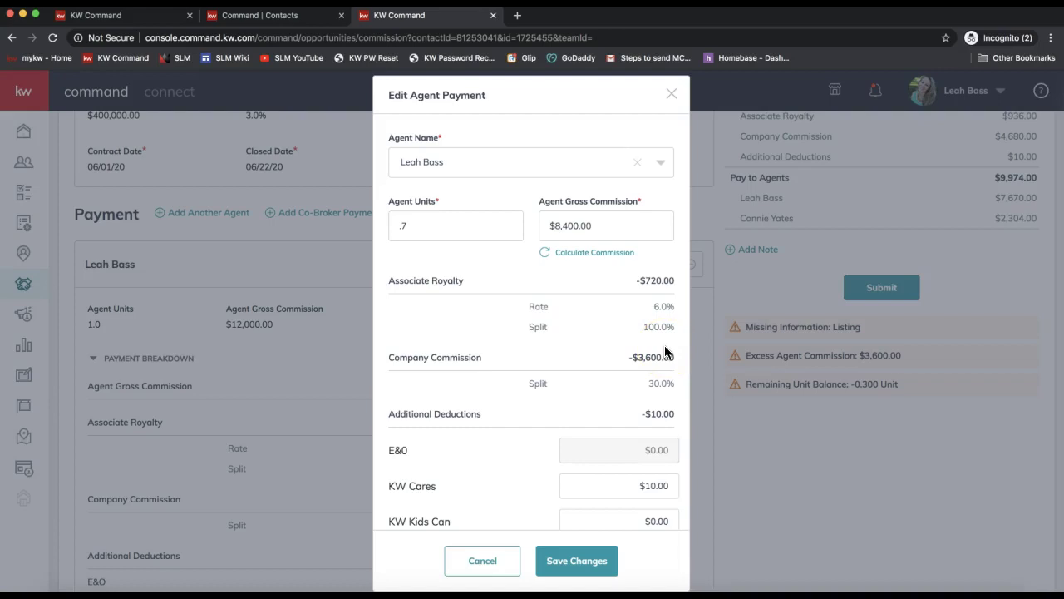
click(998, 227)
Step: Start an extra payment item for the first agent, showing Bonus, Concession and Deduction types
scroll(578, 353, down, 3)
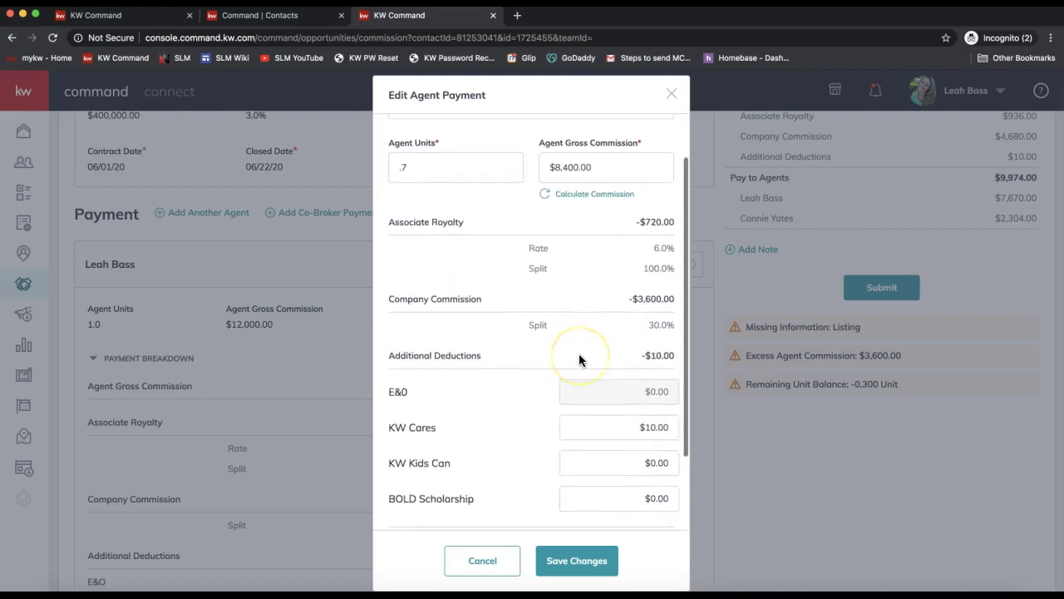
click(590, 350)
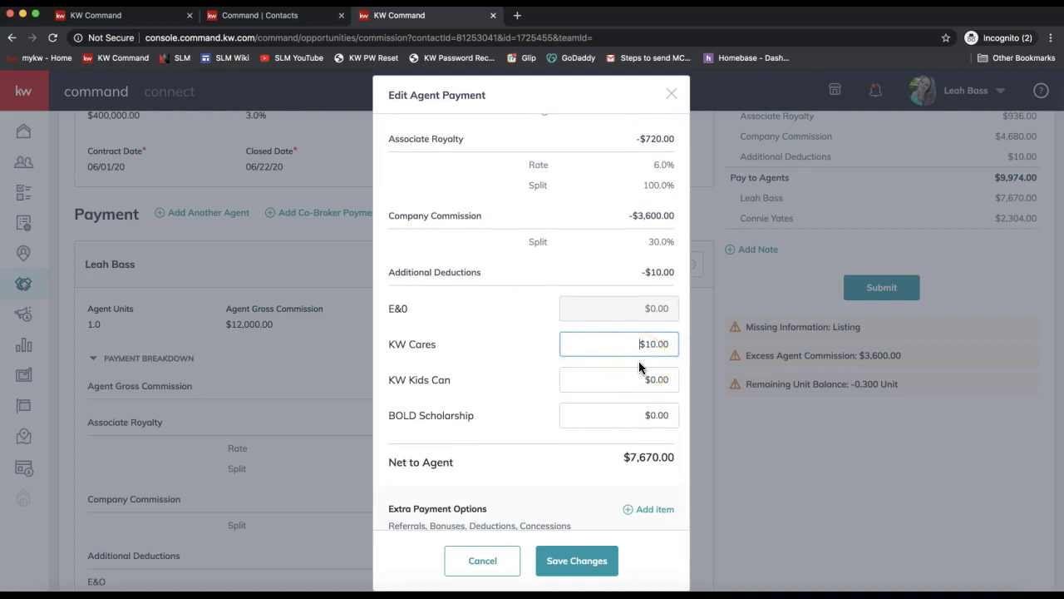
click(451, 380)
click(616, 385)
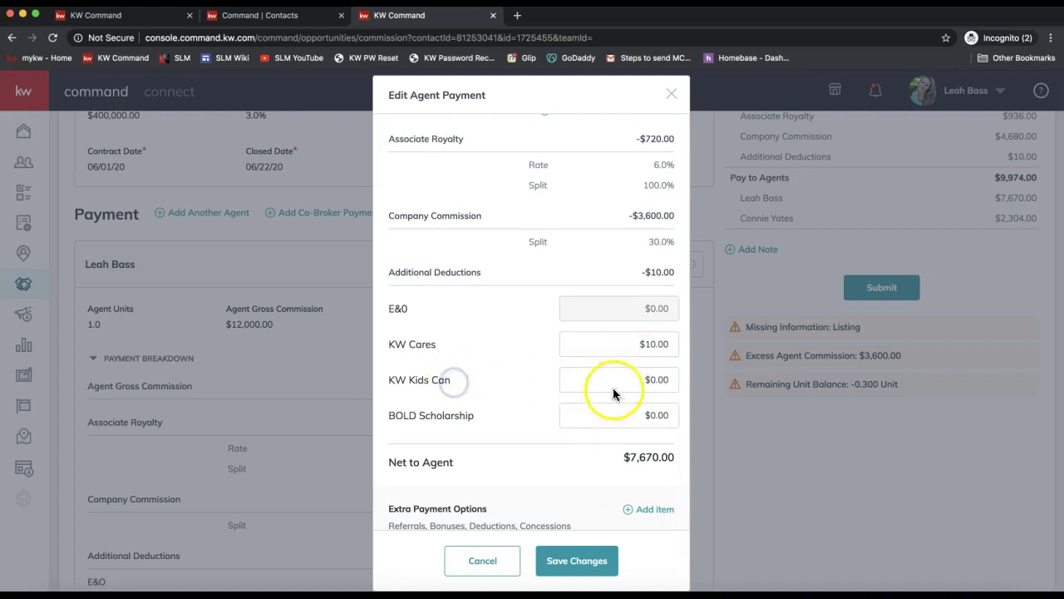
scroll(617, 383, down, 1)
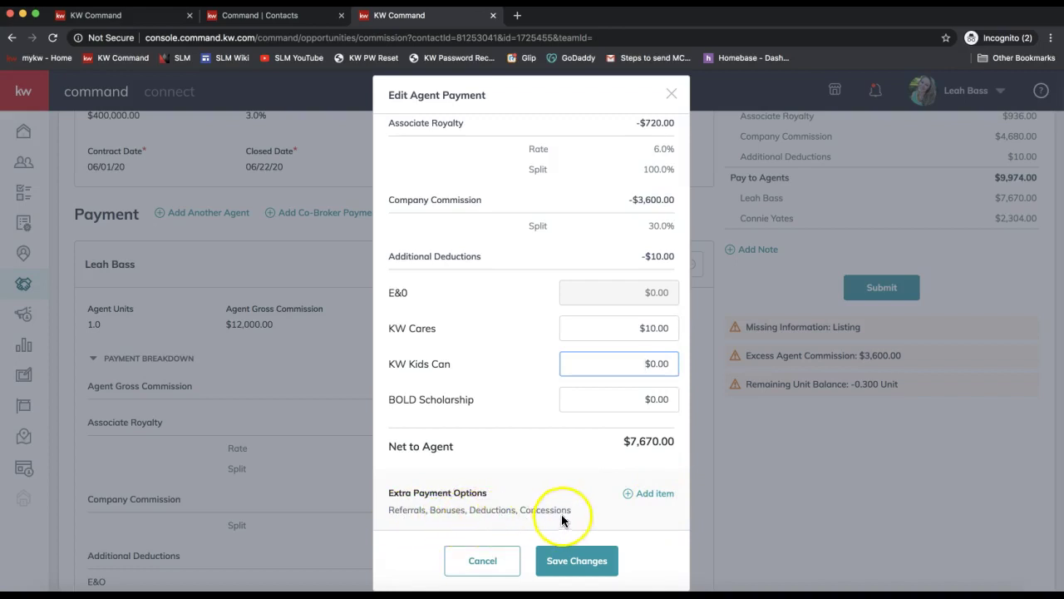
click(654, 496)
click(444, 275)
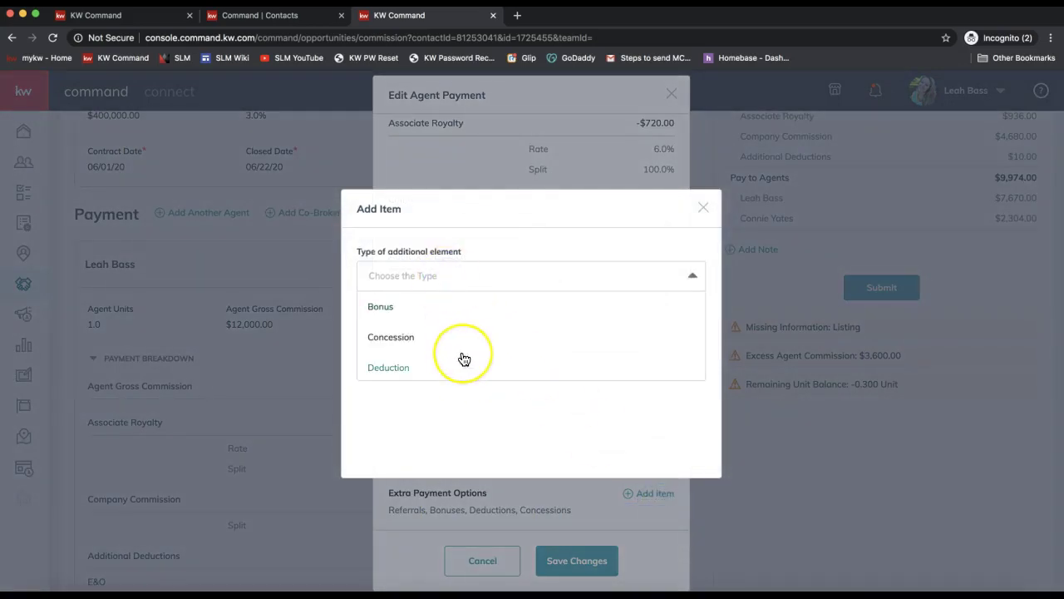
Step: Try adding an Outside Referral extra item to the first agent's payment, then close it without adding
scroll(461, 360, down, 2)
click(417, 371)
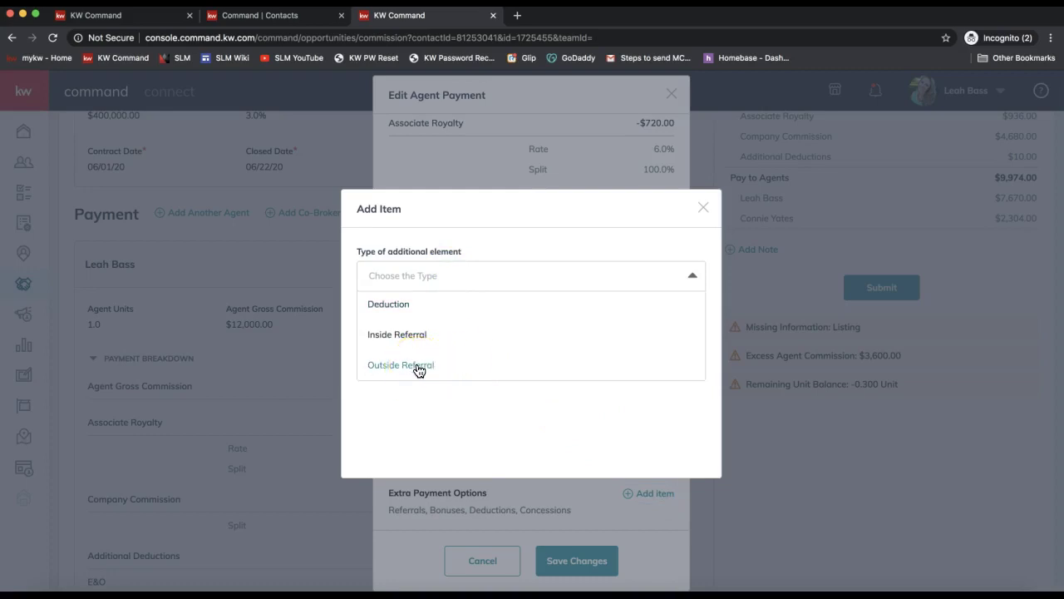
click(418, 371)
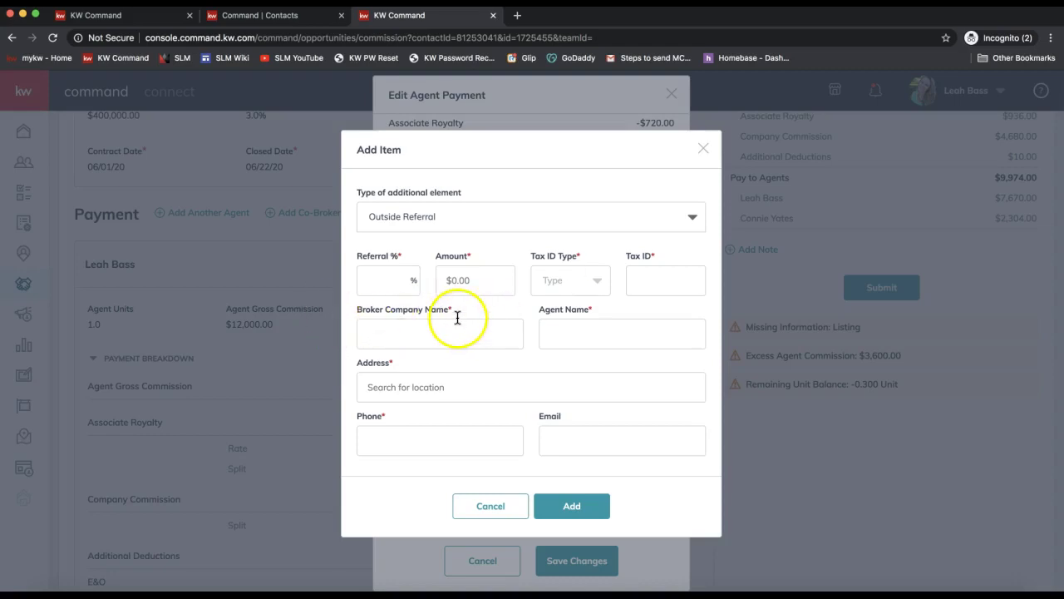
click(704, 154)
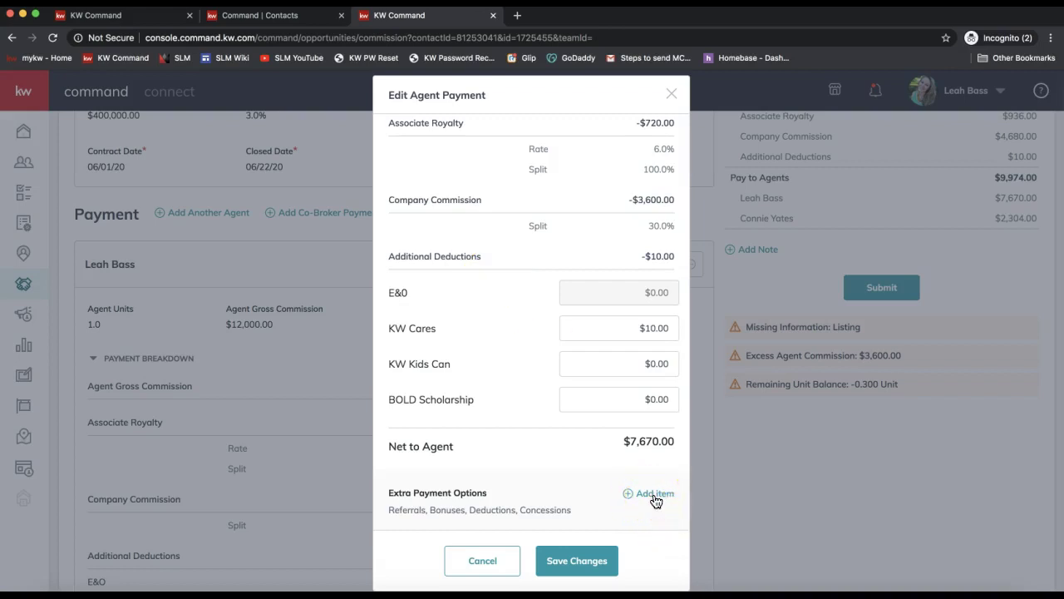
Step: Save the first agent's payment at 0.7 units with $5,366.00 net to agent
triple_click(466, 510)
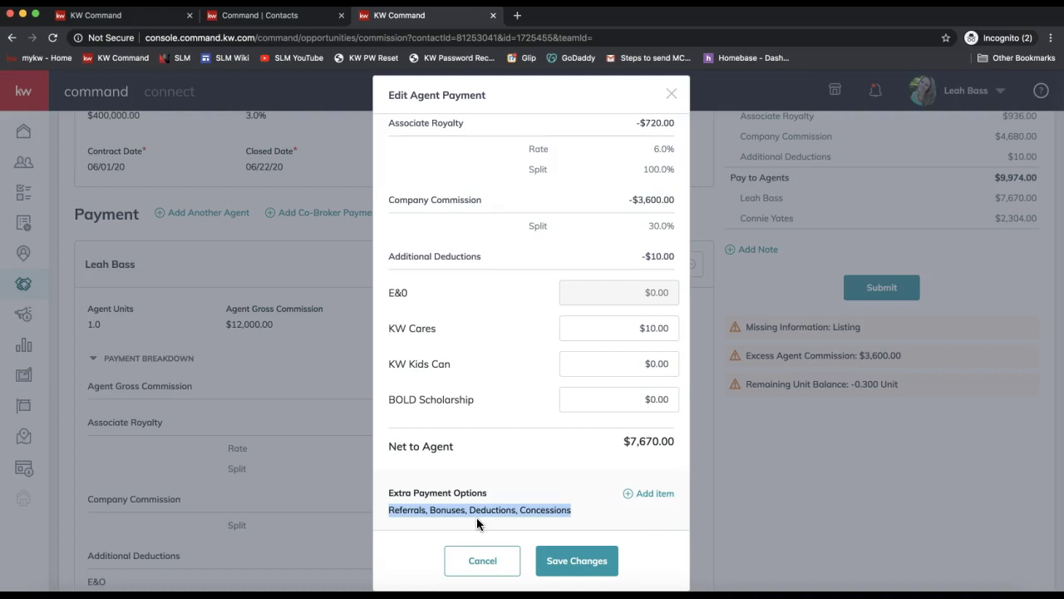
click(575, 572)
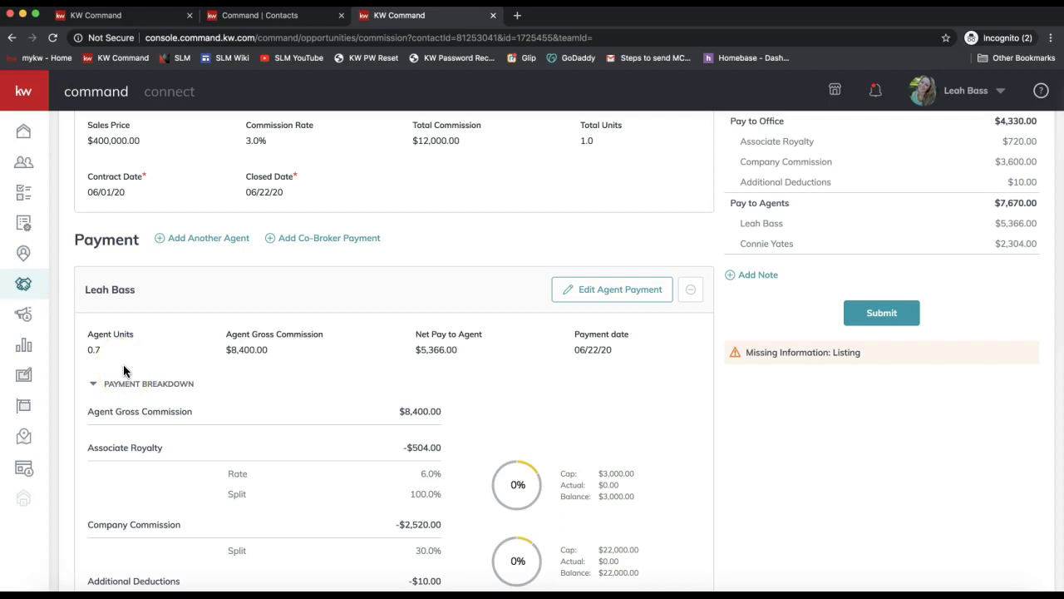
double_click(88, 351)
drag(77, 350, 103, 355)
click(103, 349)
click(92, 350)
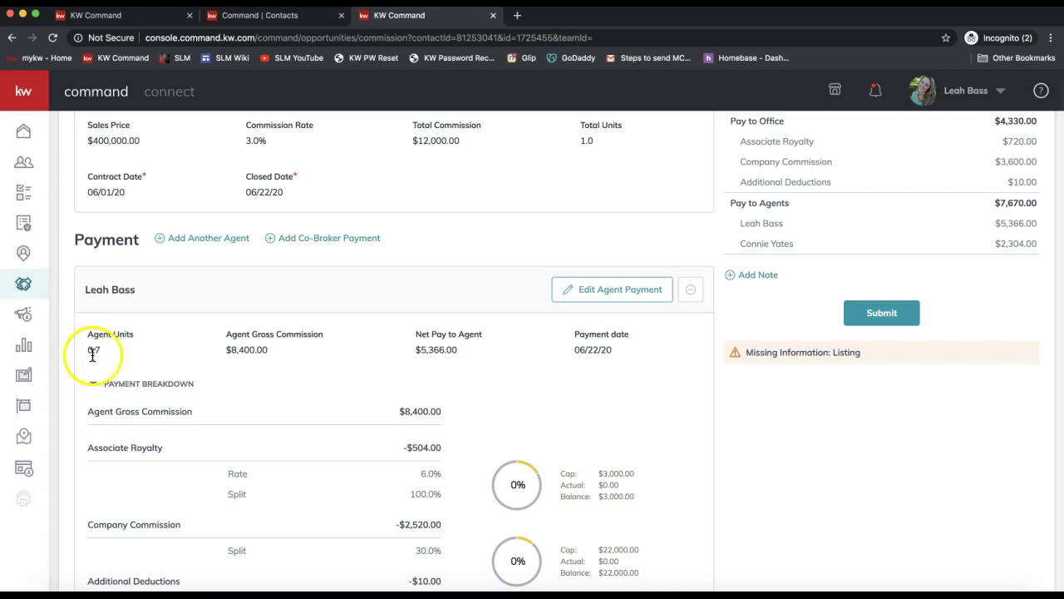
scroll(114, 373, down, 5)
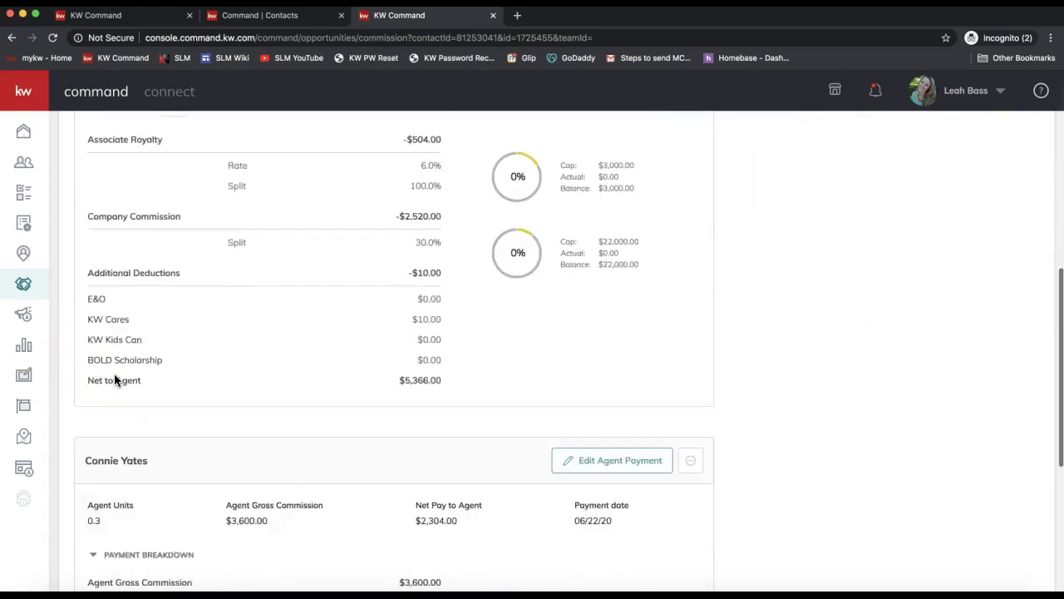
click(103, 489)
double_click(95, 489)
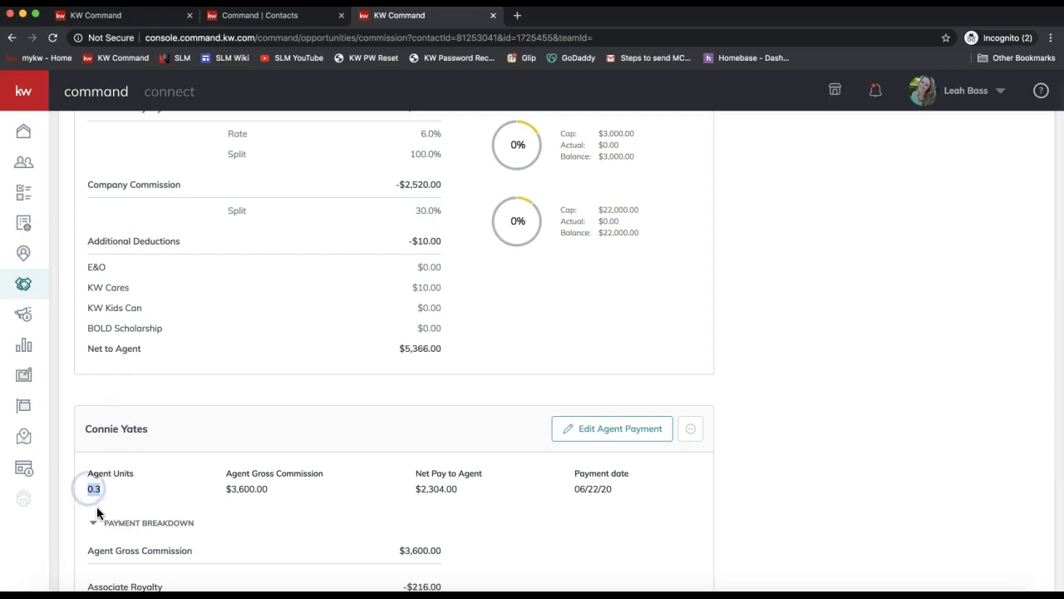
scroll(148, 501, up, 5)
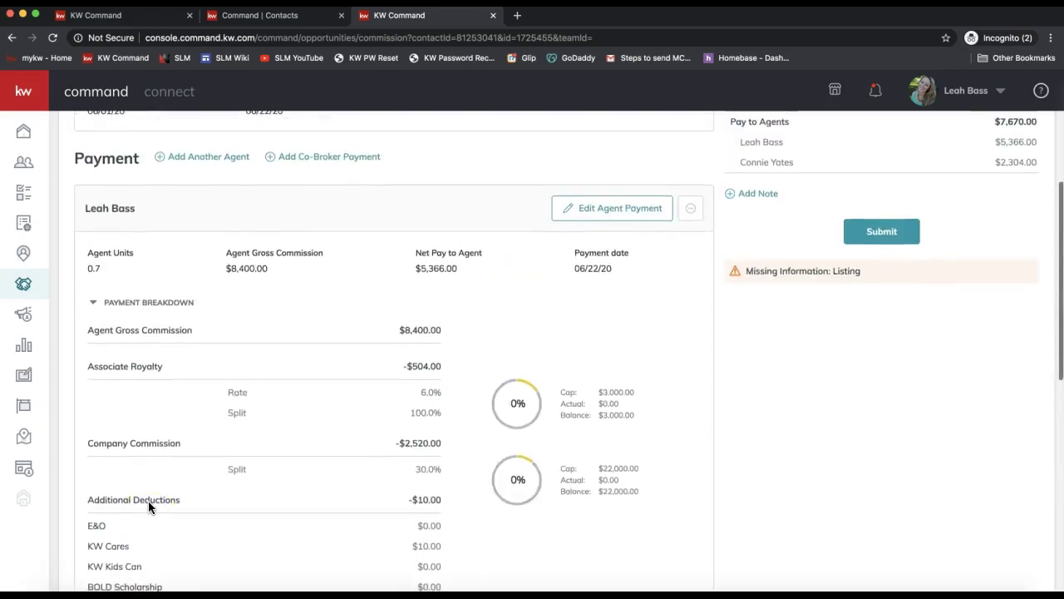
drag(271, 303, 226, 303)
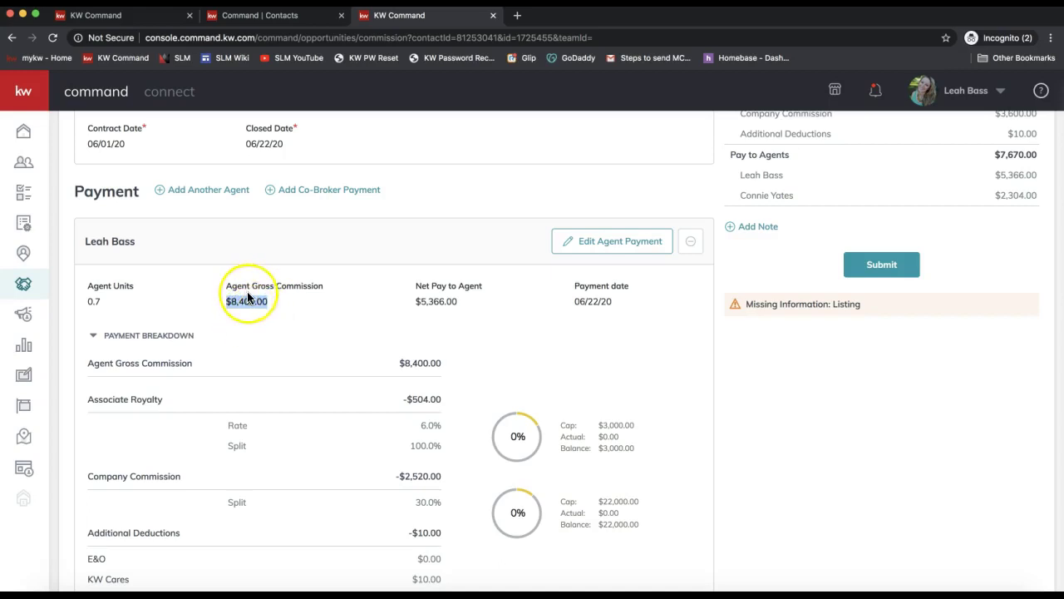
scroll(247, 296, down, 5)
scroll(247, 297, down, 1)
drag(272, 363, 225, 363)
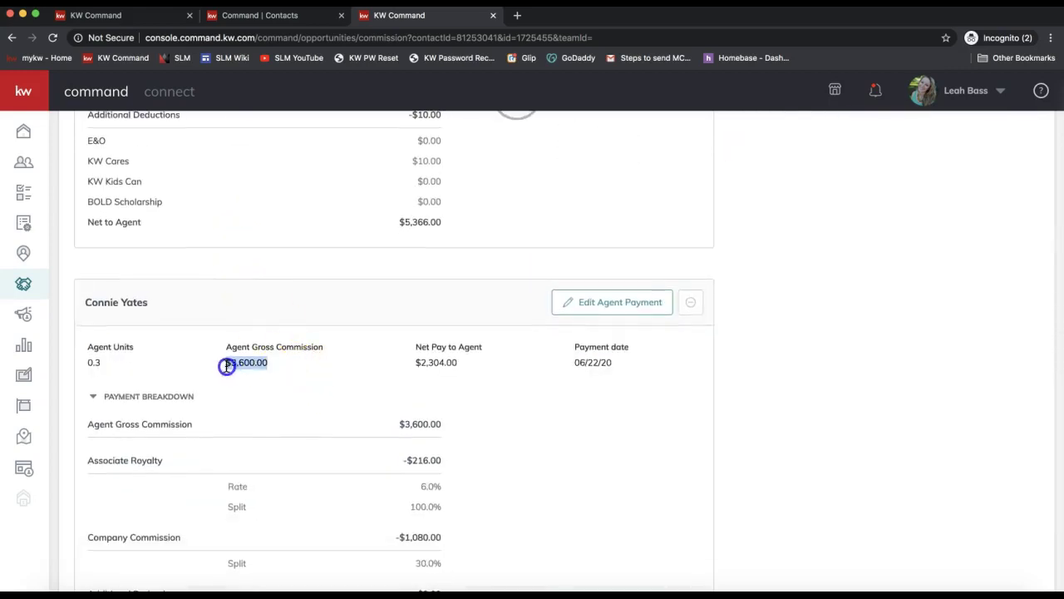
scroll(261, 357, up, 8)
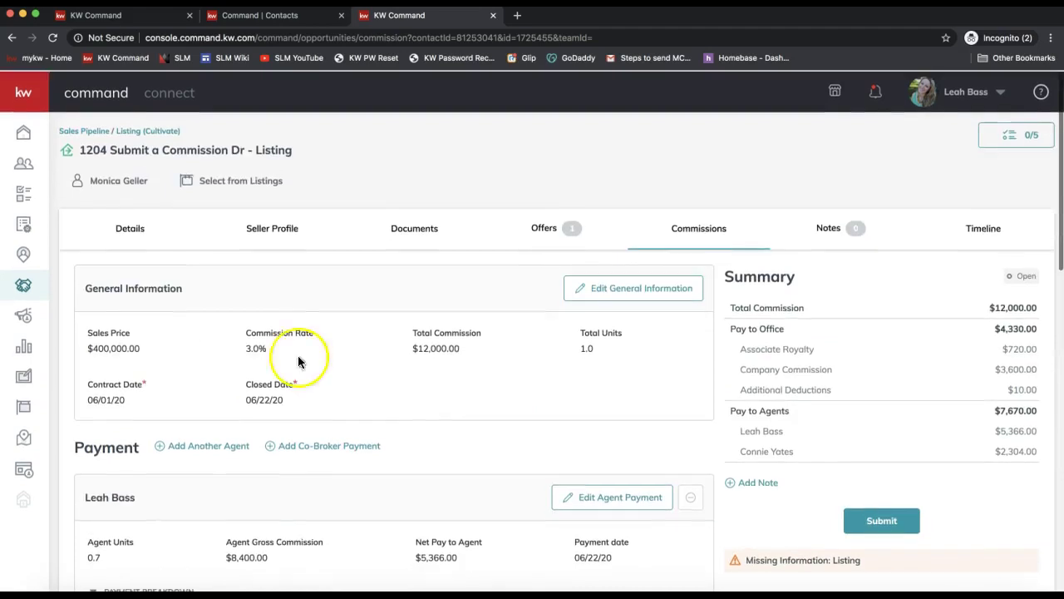
drag(437, 348, 394, 344)
click(452, 347)
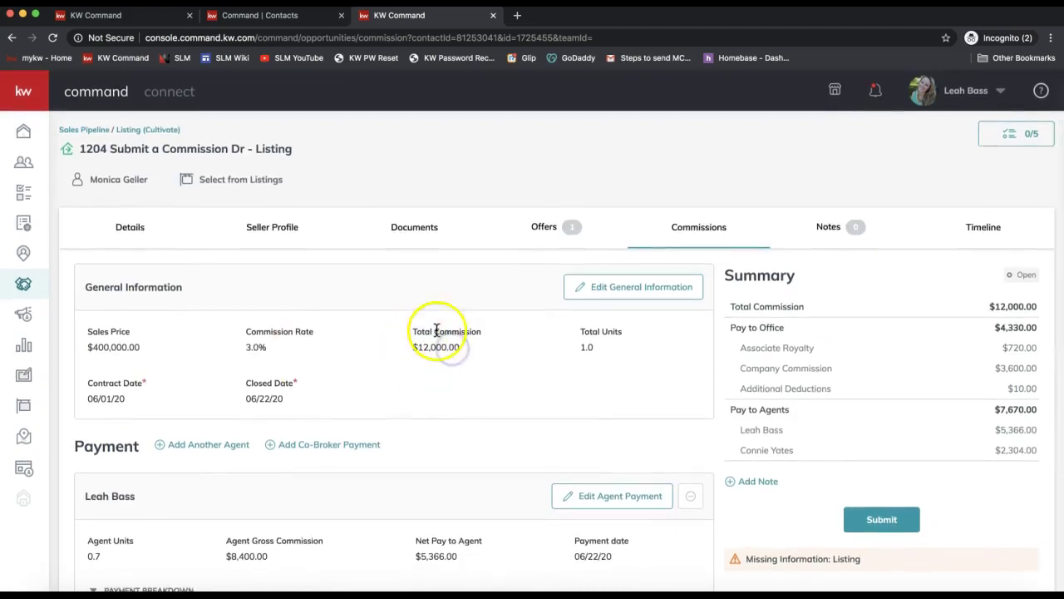
scroll(812, 416, down, 3)
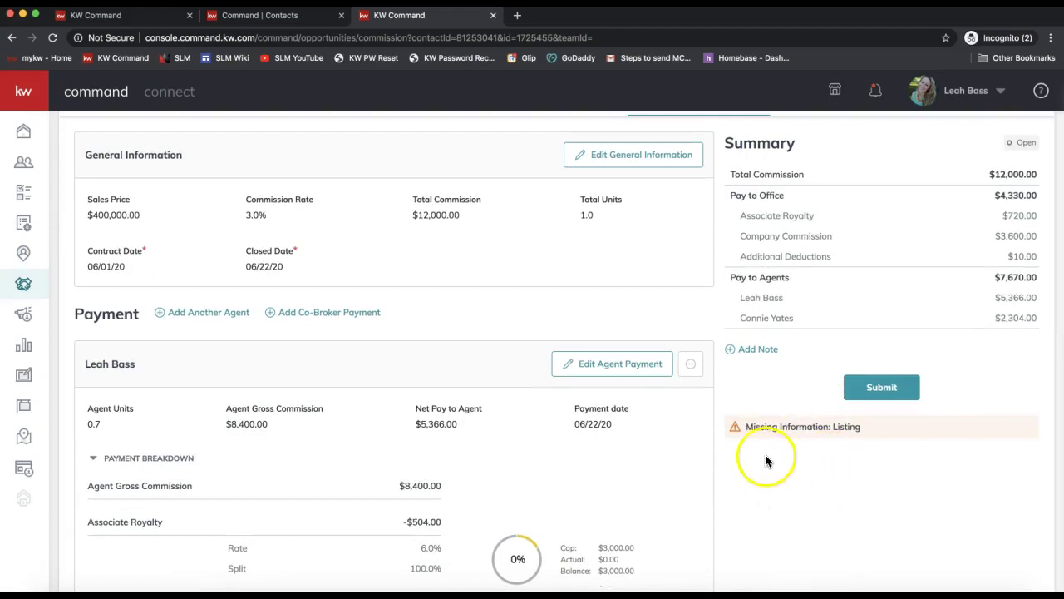
scroll(807, 451, up, 3)
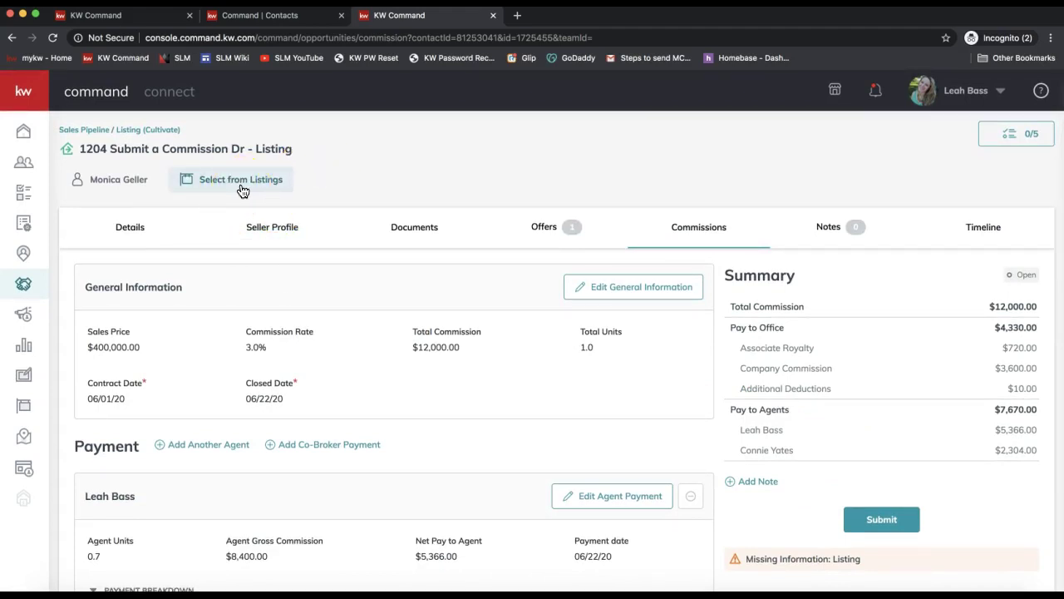
Step: Open the listing picker and keep the Show filter set to all listings
click(212, 183)
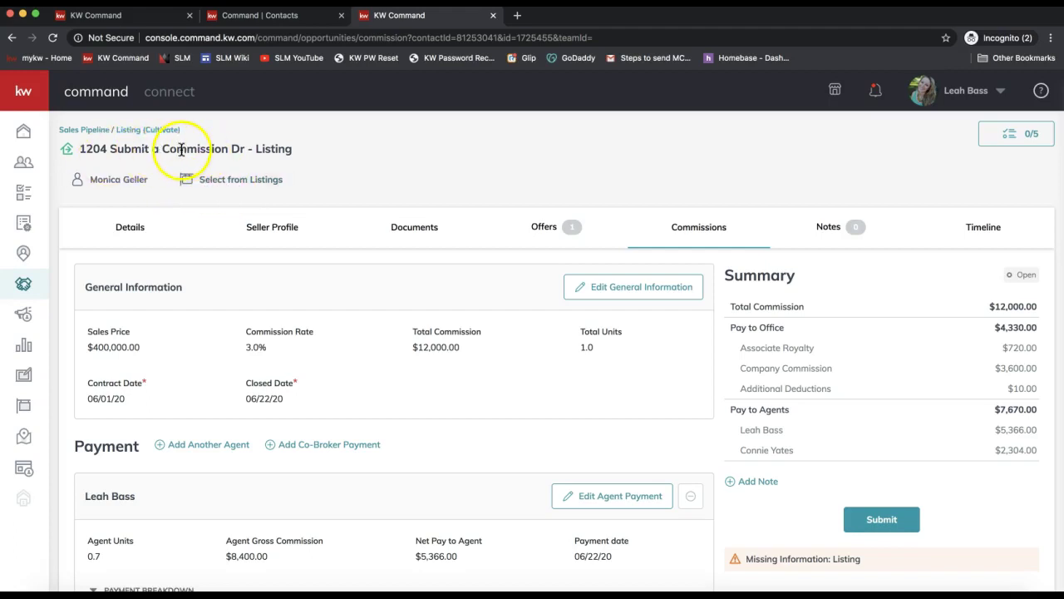
click(241, 188)
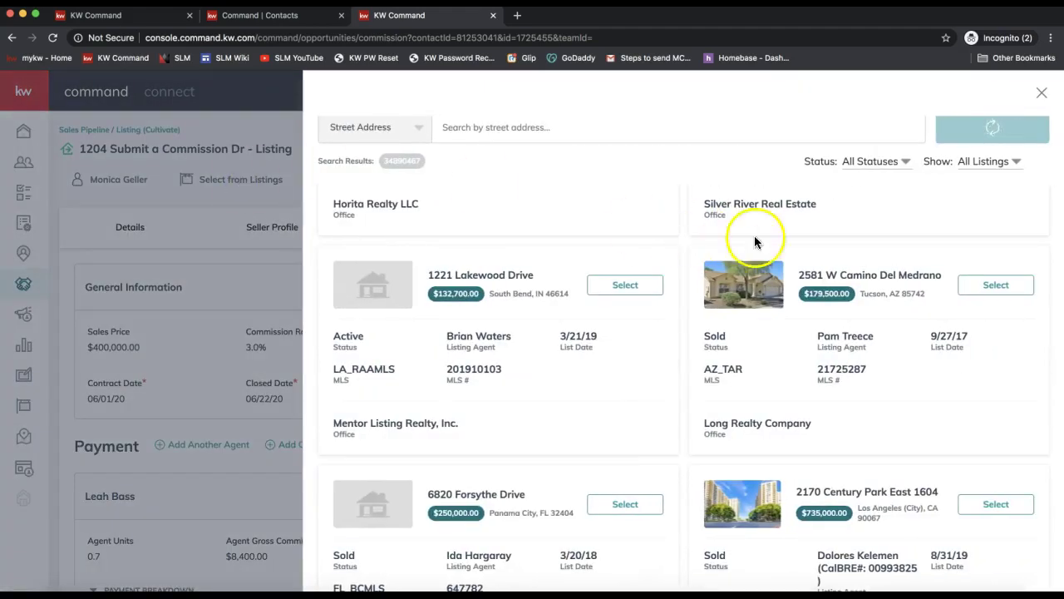
click(988, 161)
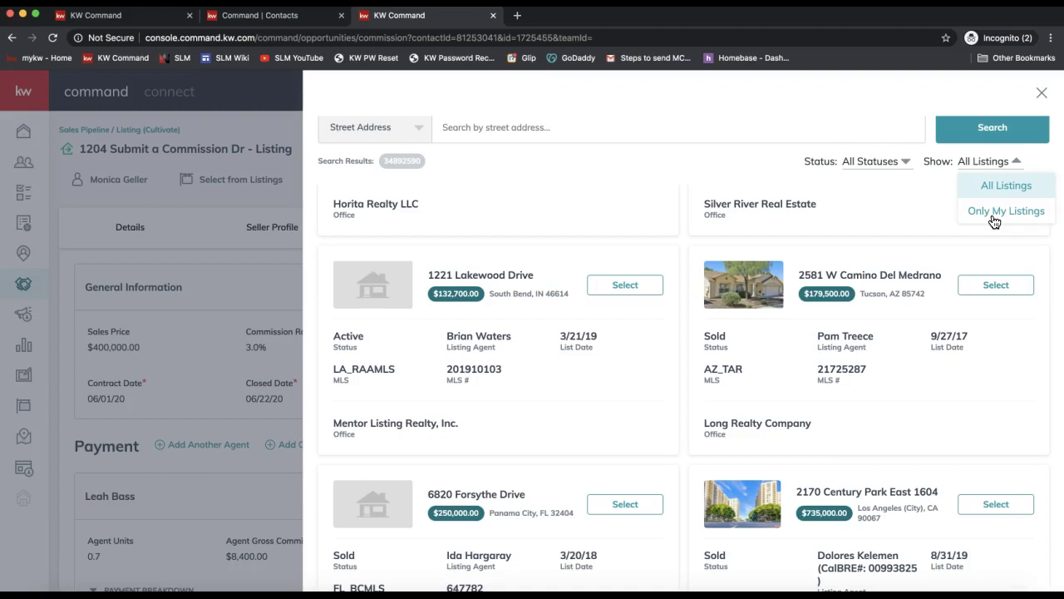
click(996, 222)
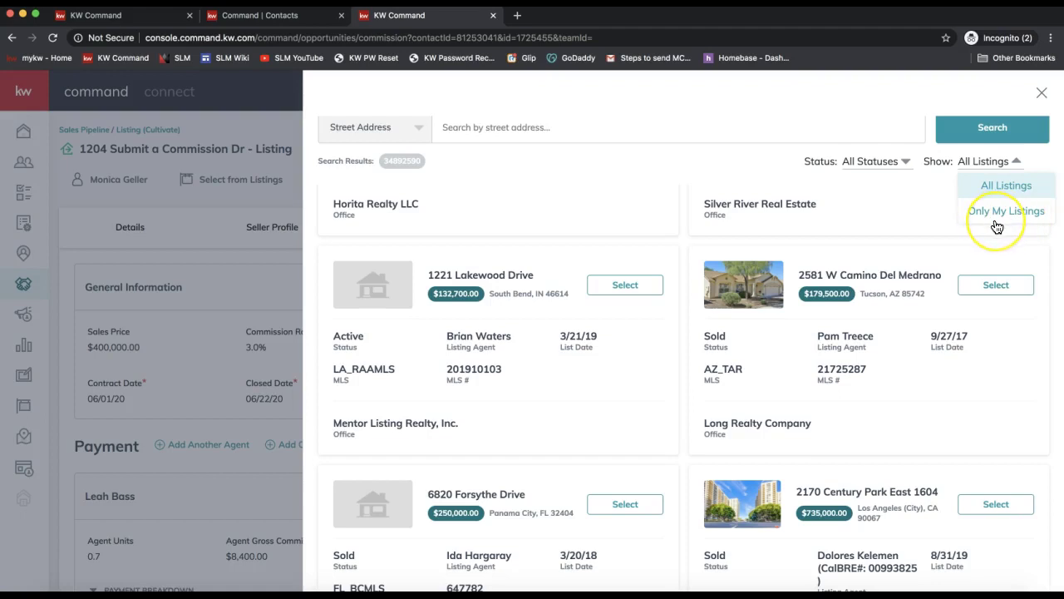
click(984, 167)
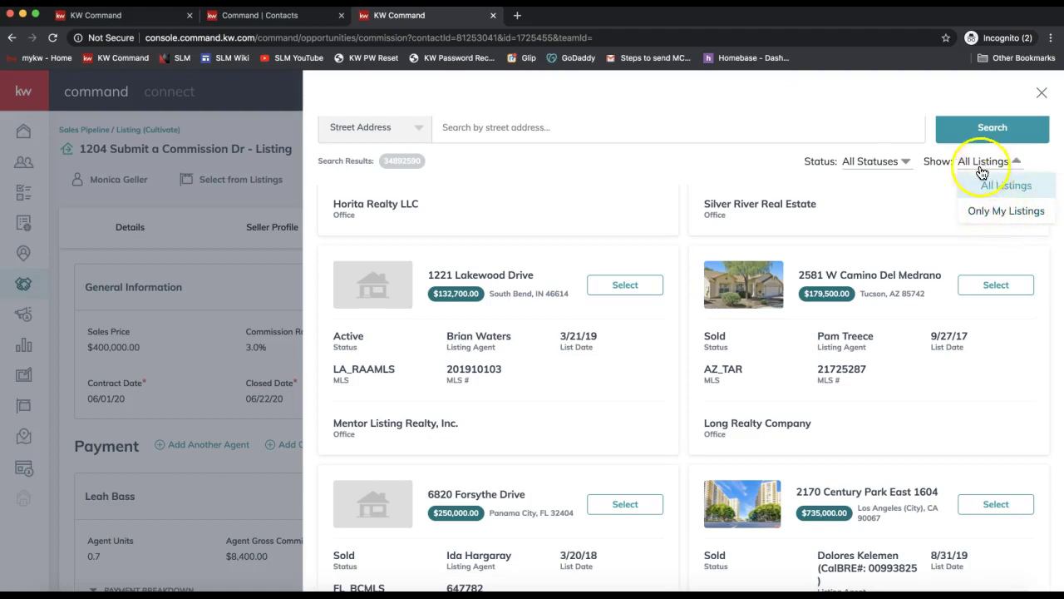
click(992, 186)
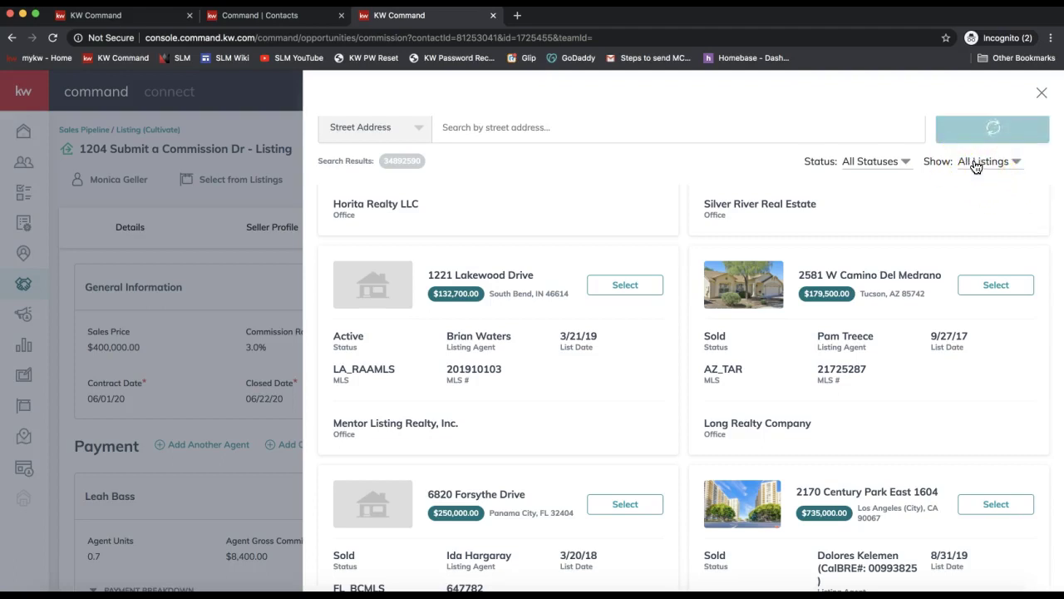
click(1001, 170)
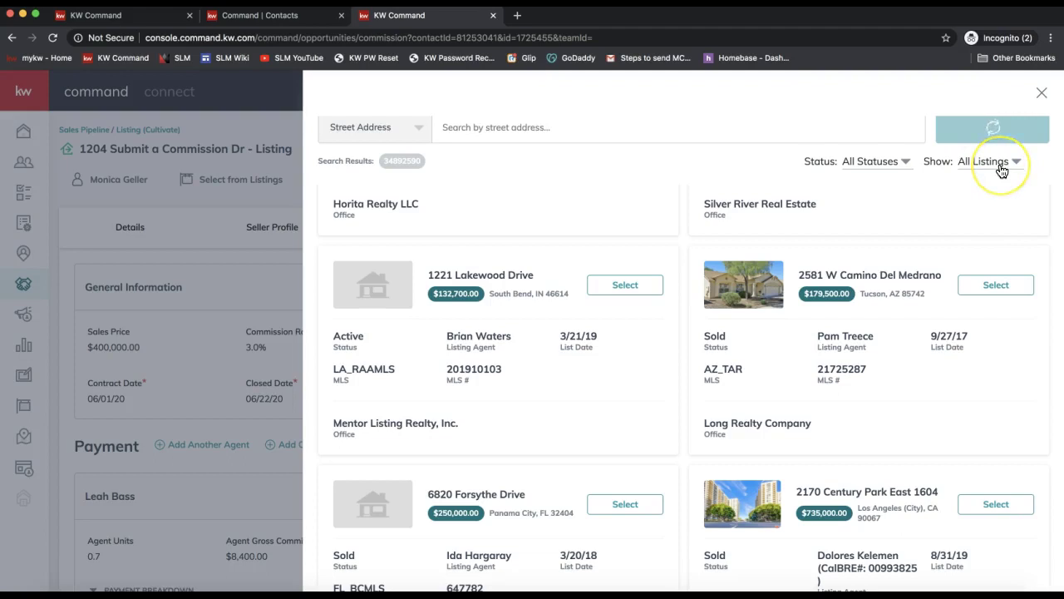
click(974, 171)
click(388, 172)
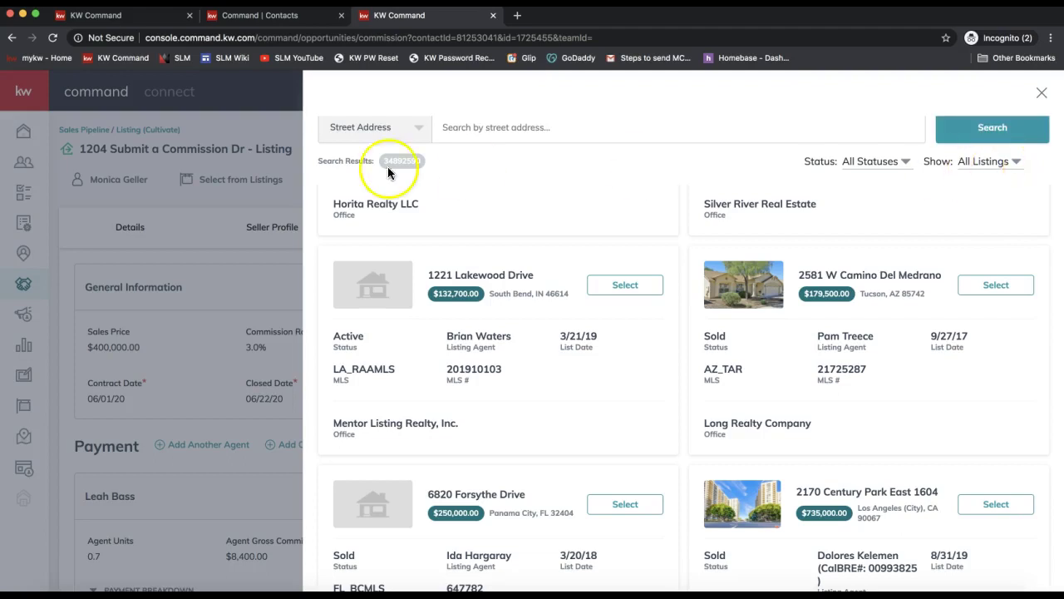
click(372, 133)
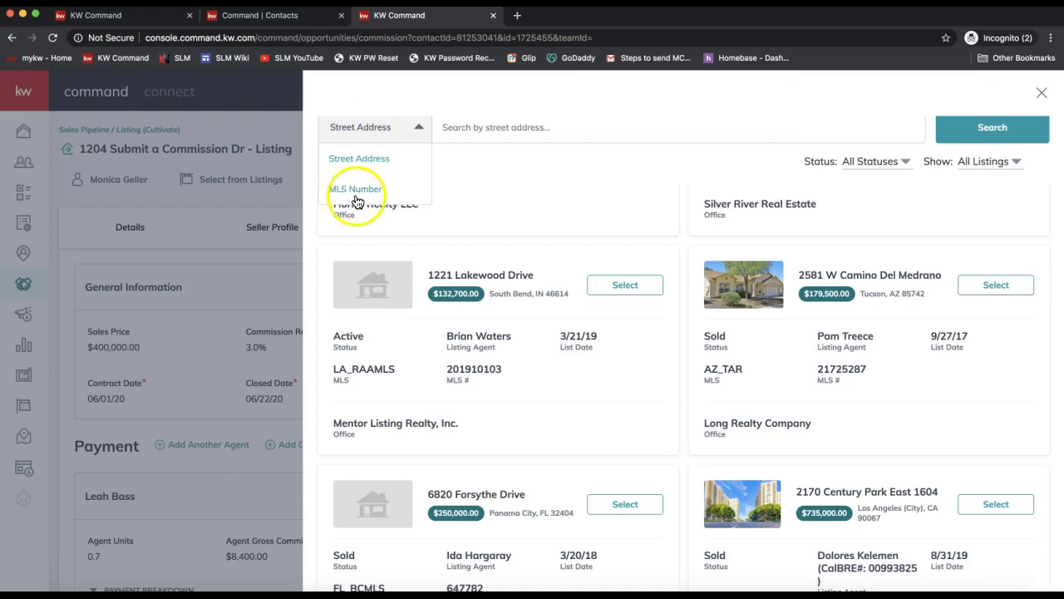
click(491, 132)
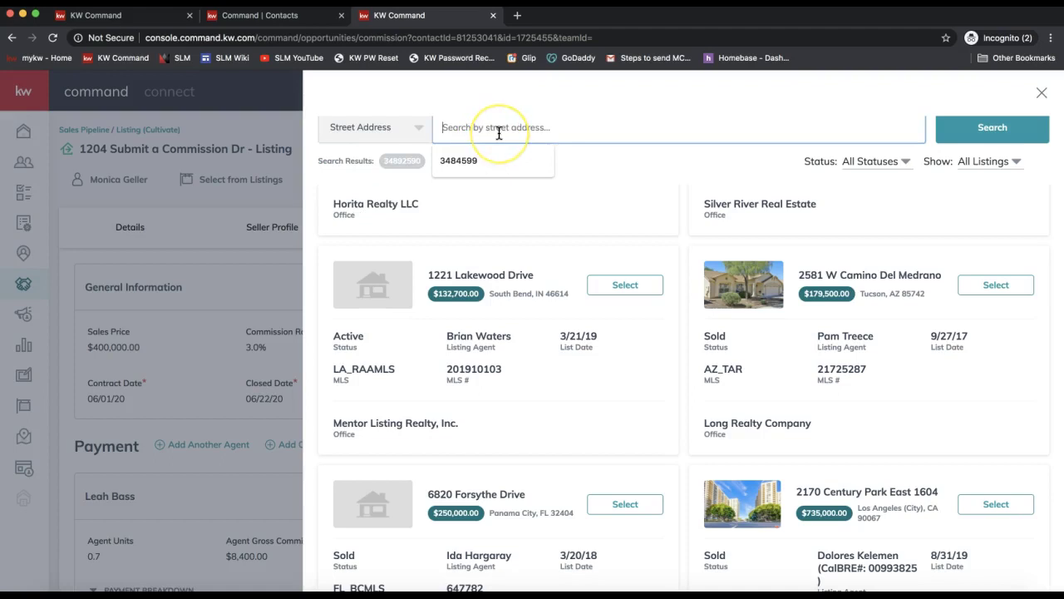
scroll(646, 370, down, 5)
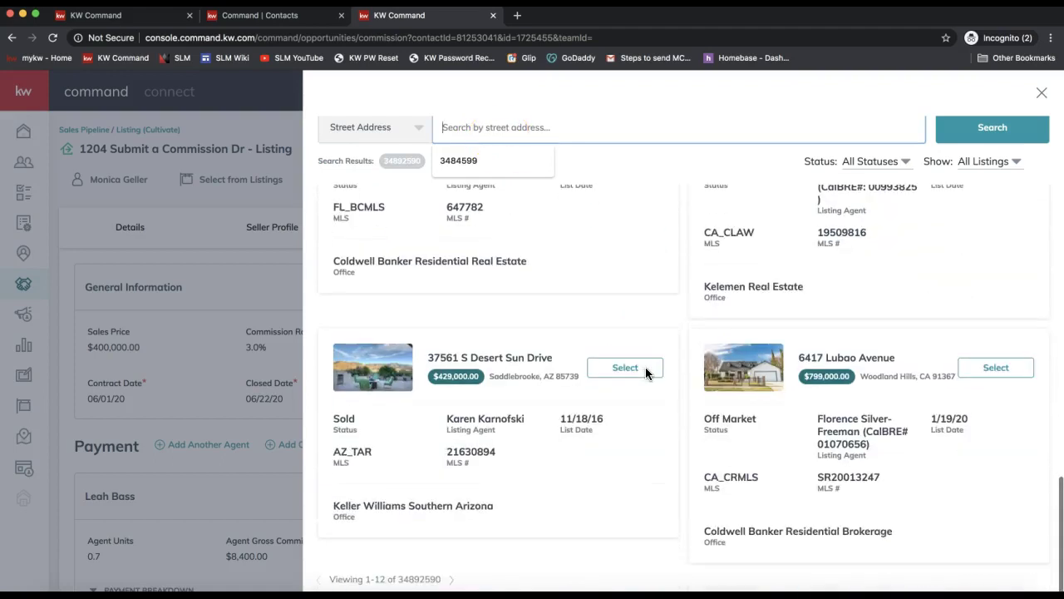
click(990, 369)
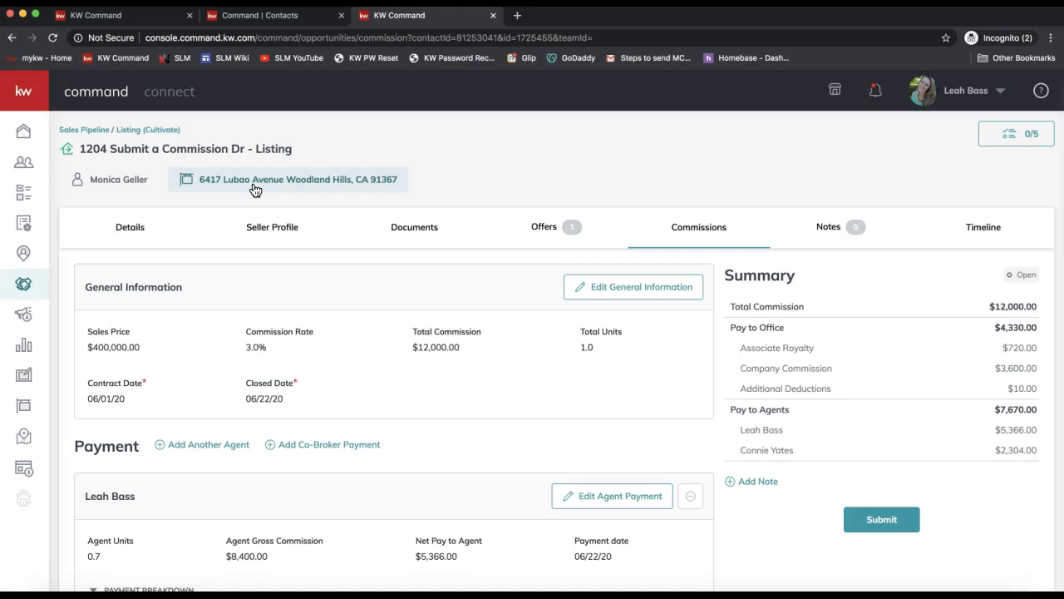
click(256, 190)
click(257, 192)
click(259, 187)
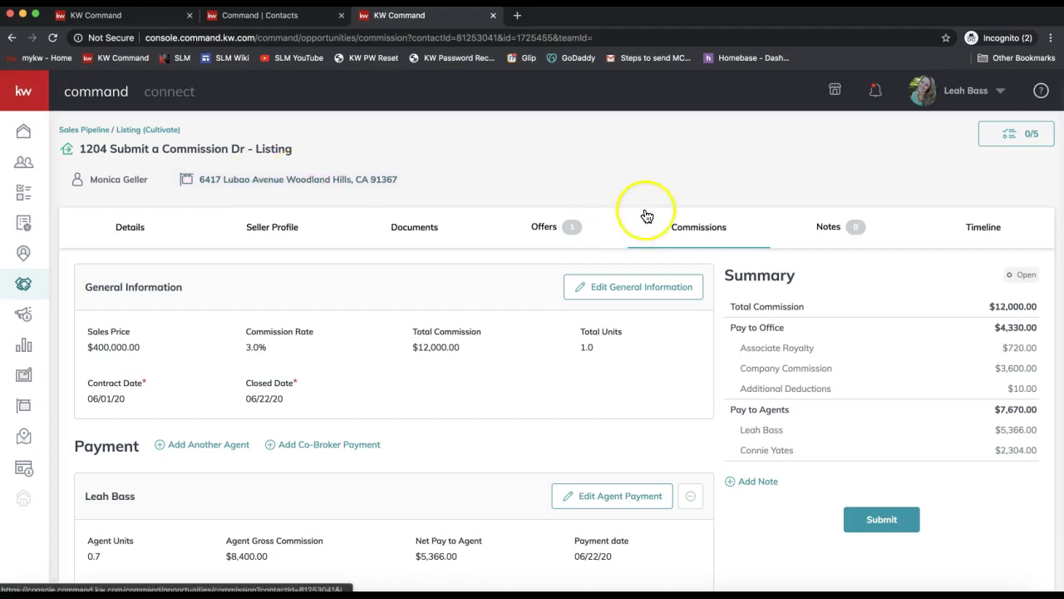
scroll(628, 337, down, 3)
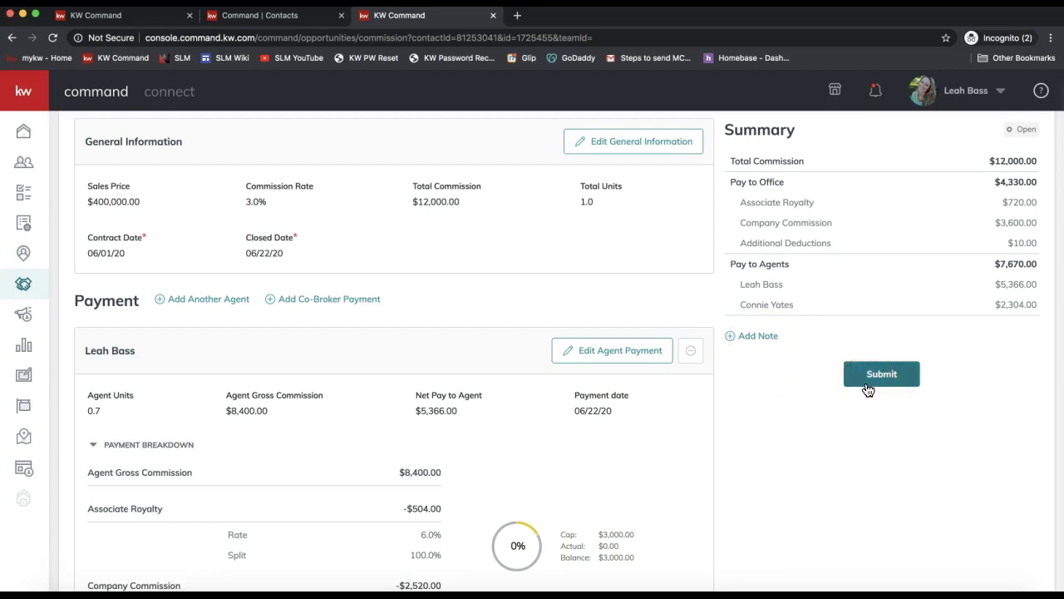
scroll(867, 390, up, 4)
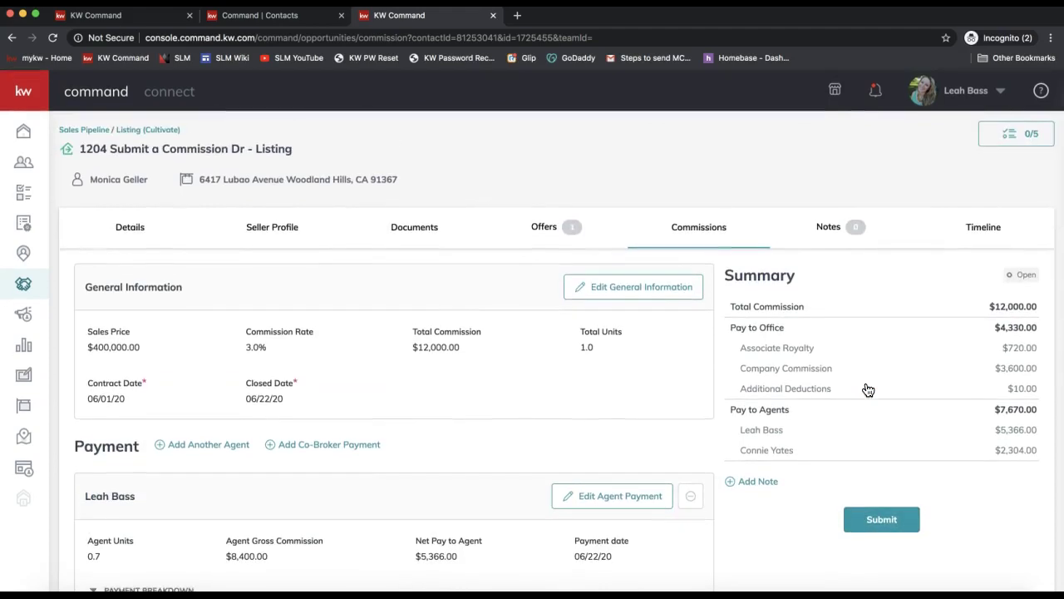